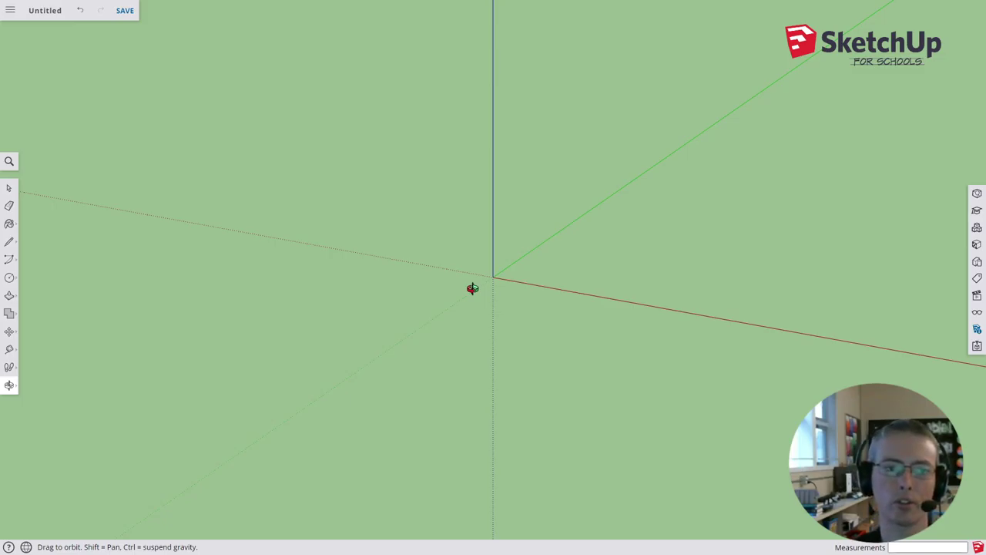
Pick the 3D Text tool from the Circle tool flyout to open Create 3D Text
left_click(10, 279)
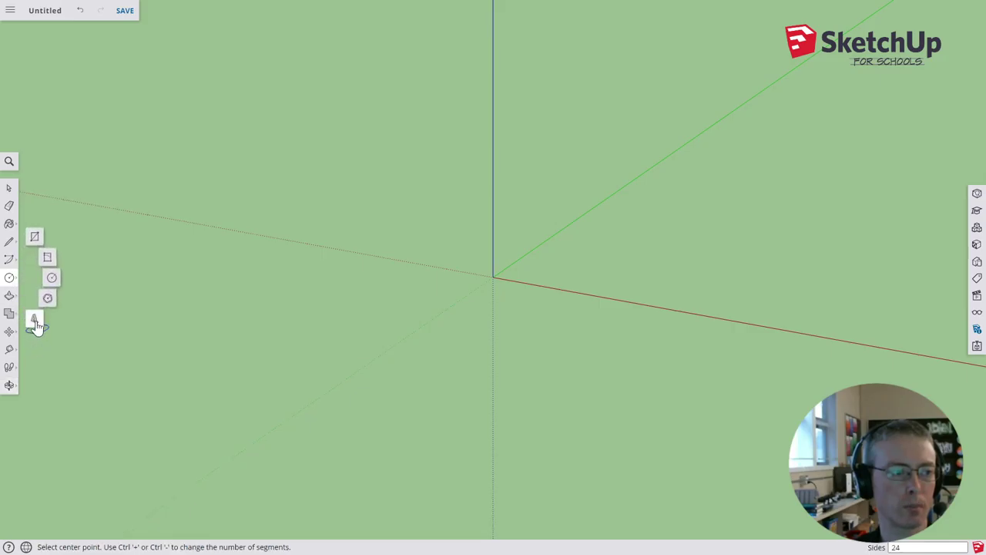
left_click(35, 322)
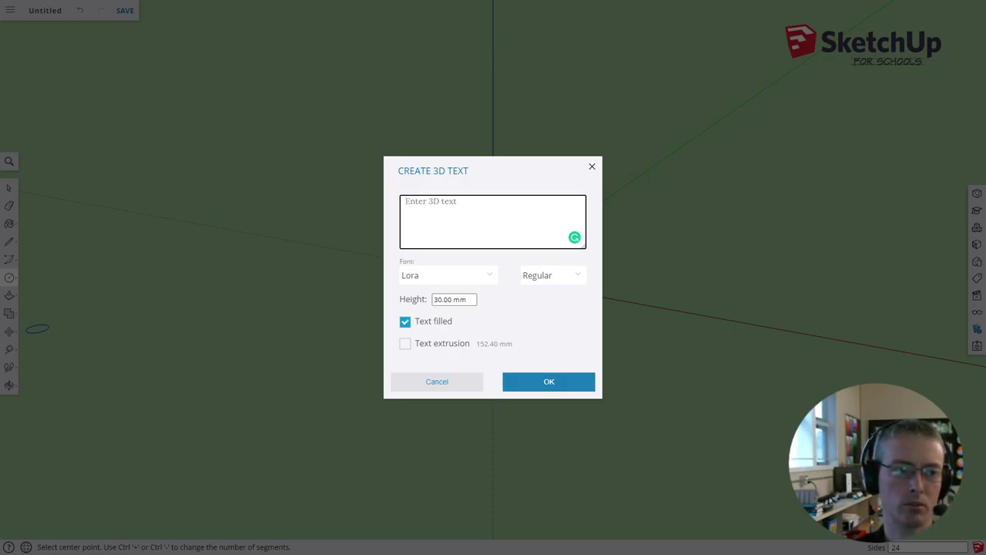
Enter the text DOG and try the Oswald Bold font
type("DOG")
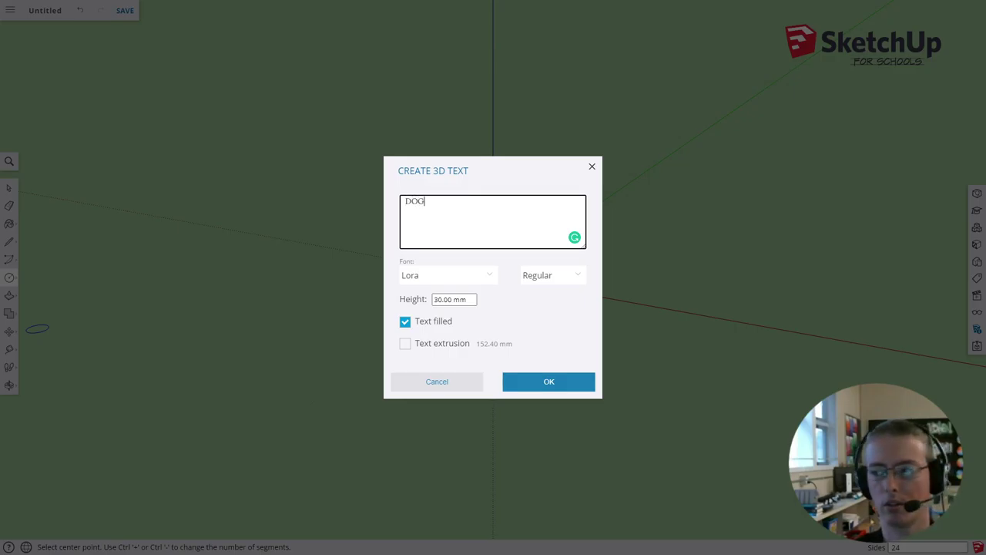
left_click(434, 282)
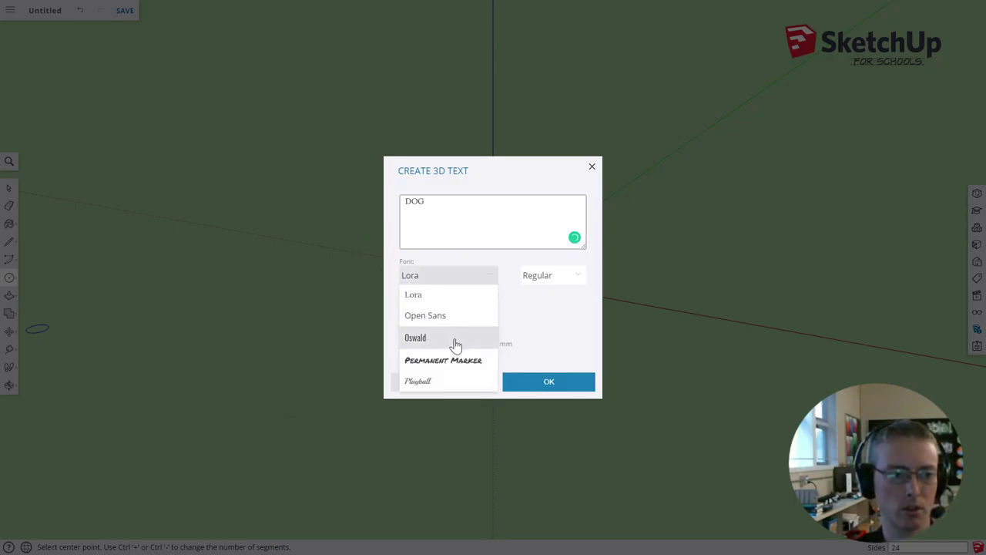
left_click(429, 340)
left_click(546, 279)
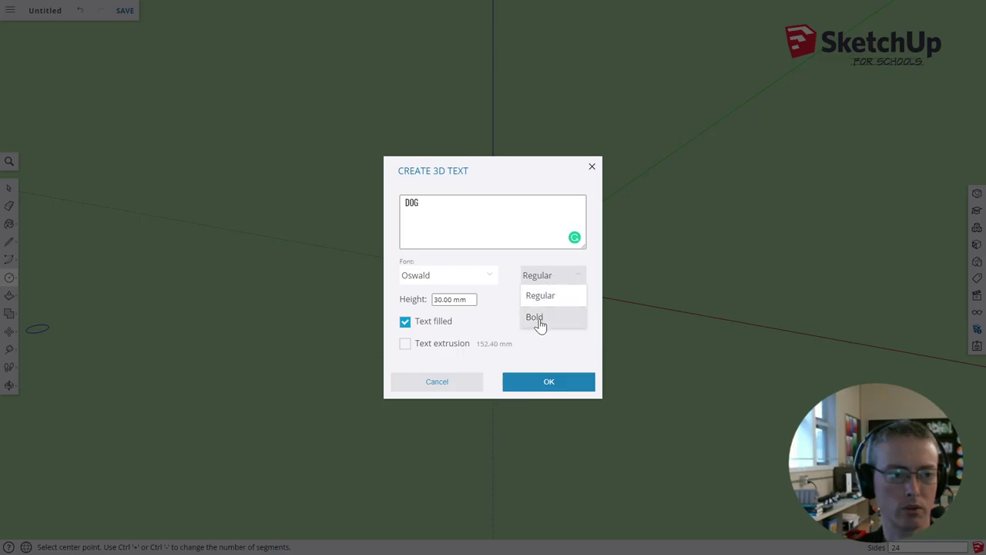
left_click(537, 319)
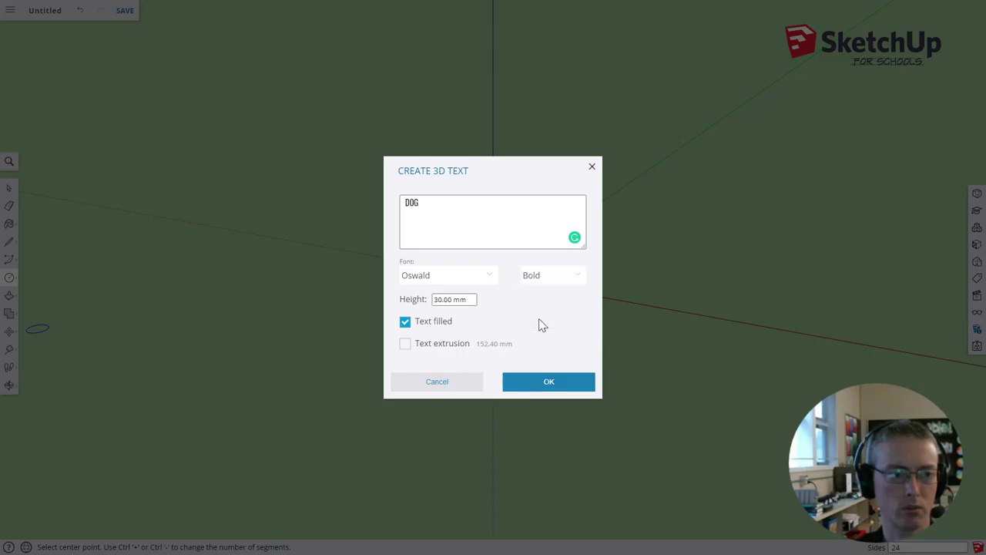
Switch the font to Open Sans Regular, keep 30.00 mm height, and accept the text
left_click(451, 284)
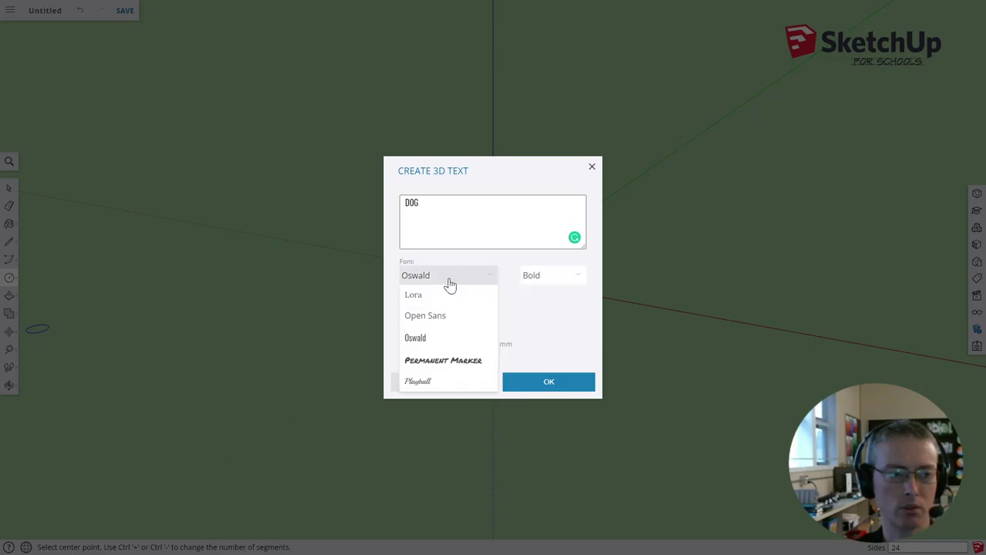
left_click(429, 323)
left_click(547, 279)
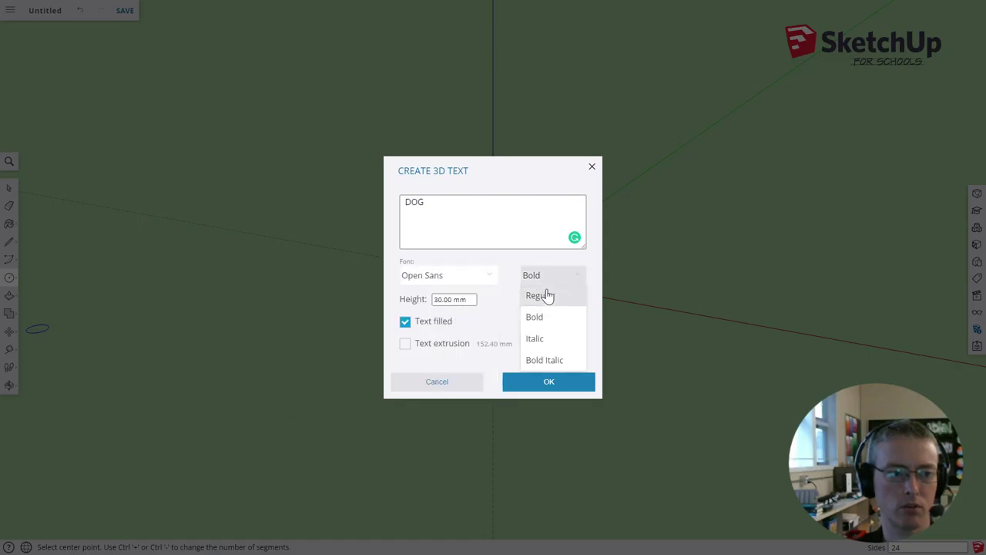
left_click(546, 296)
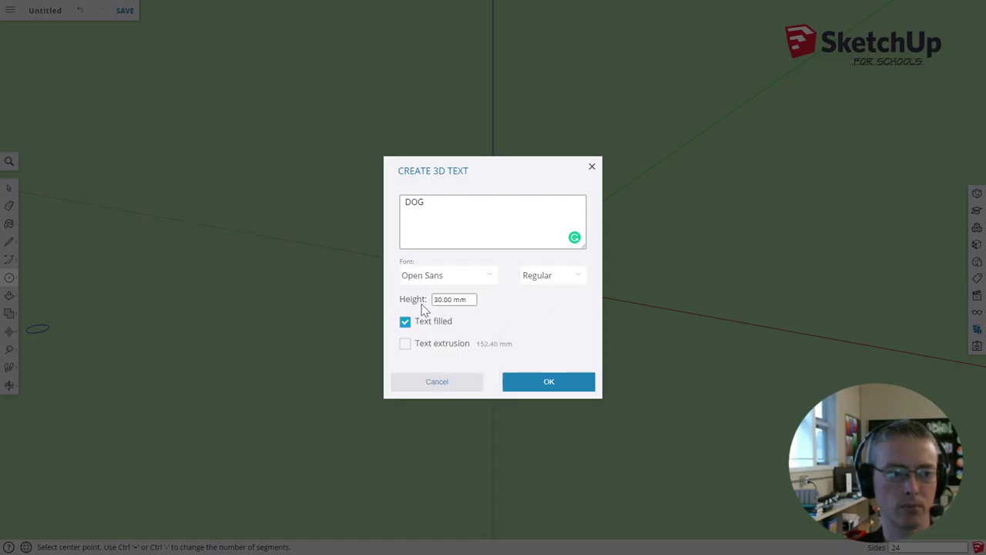
left_click_drag(478, 300, 429, 304)
left_click(506, 319)
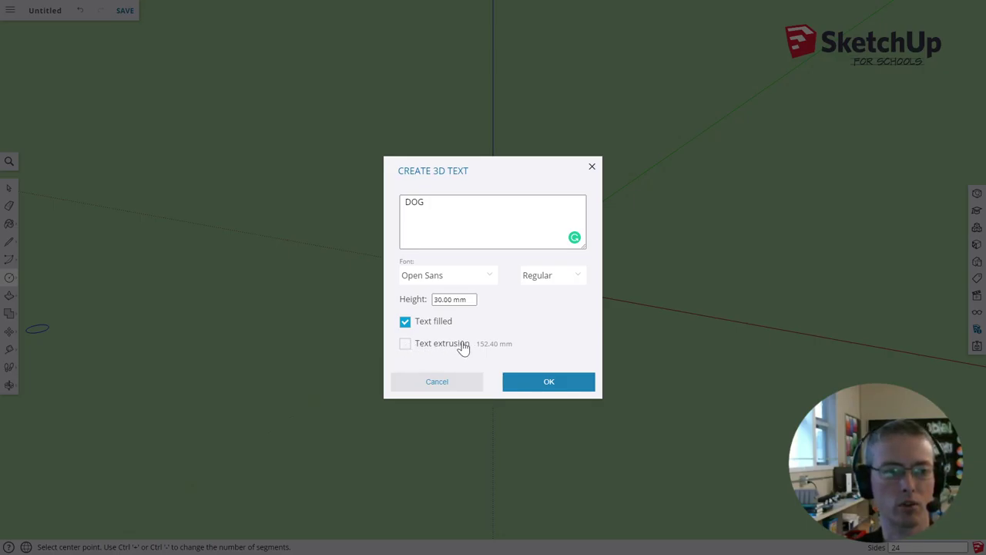
left_click(540, 383)
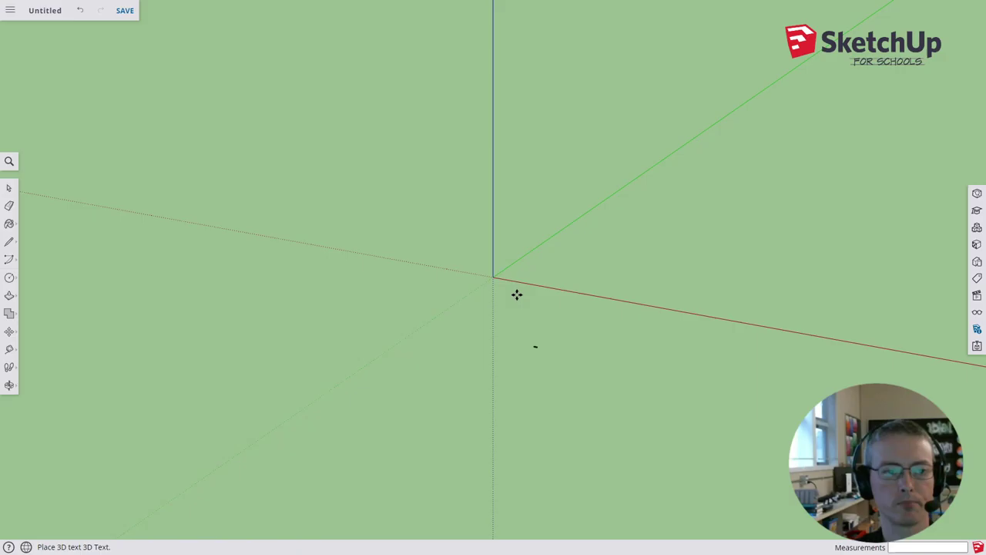
Place the DOG text at the axes origin and view it from directly above
left_click(494, 277)
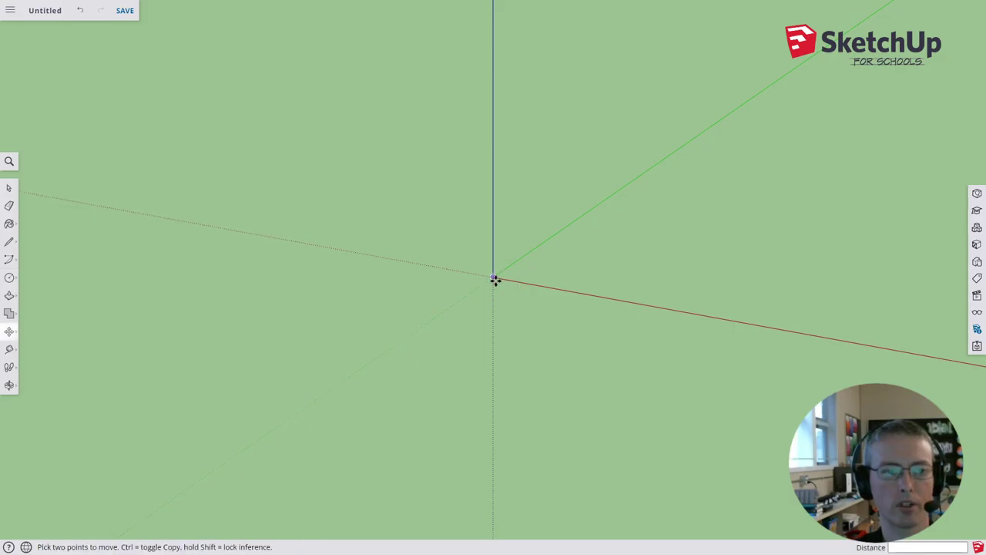
middle_click_drag(494, 279, 490, 276)
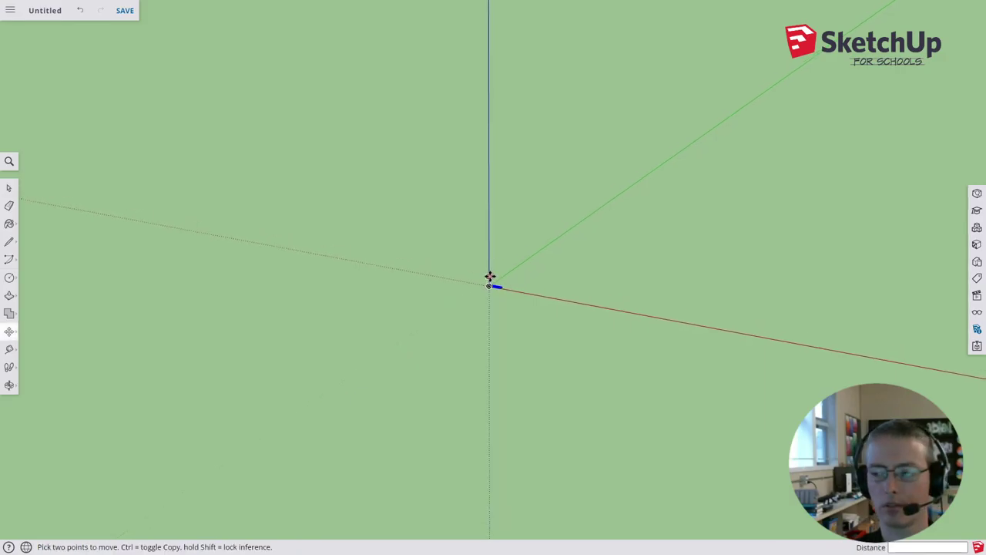
scroll(491, 283, "up", 3)
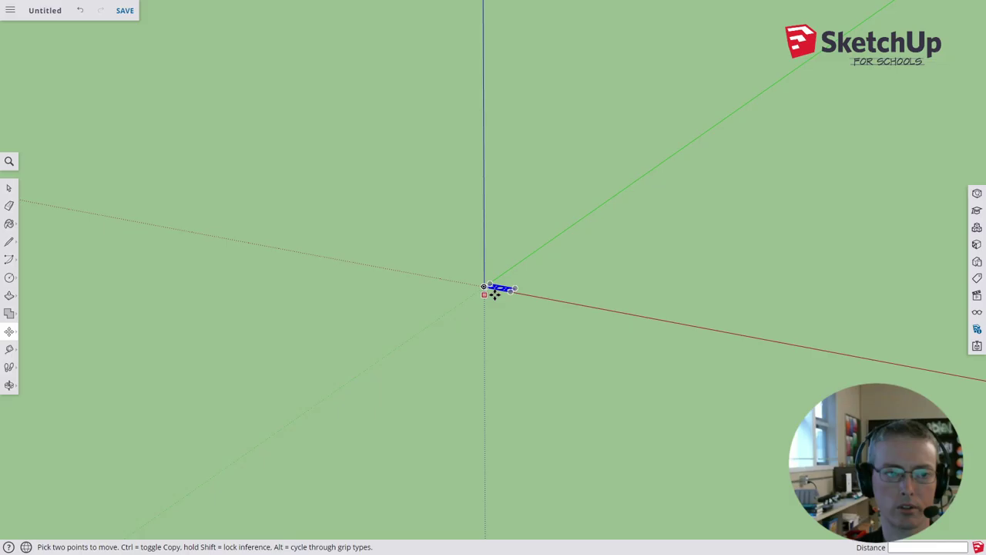
scroll(493, 289, "up", 5)
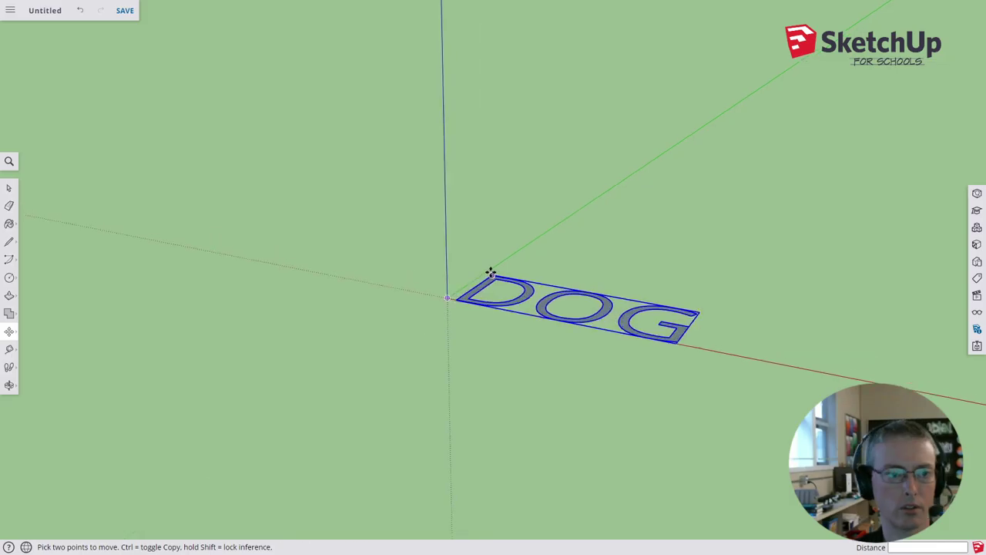
middle_click_drag(491, 273, 654, 187)
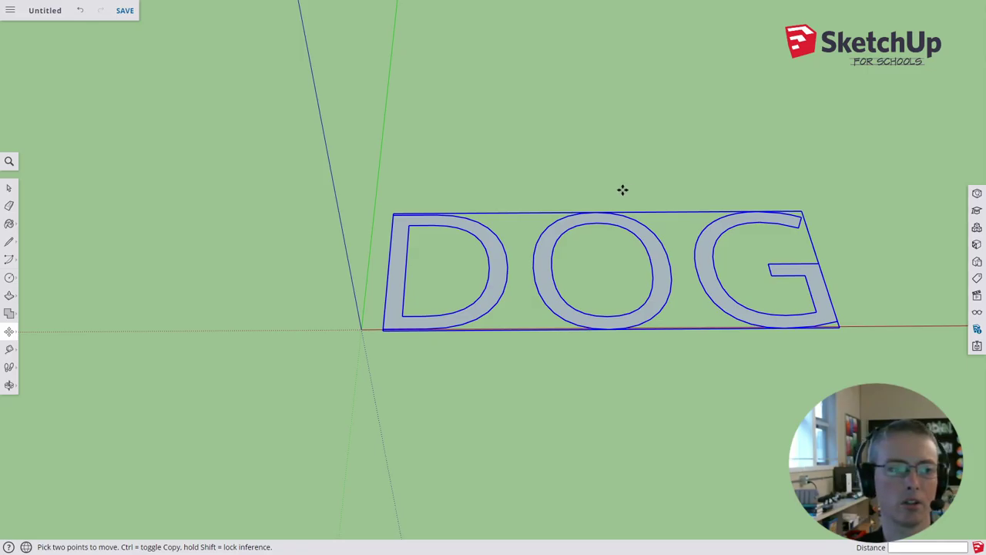
key("space")
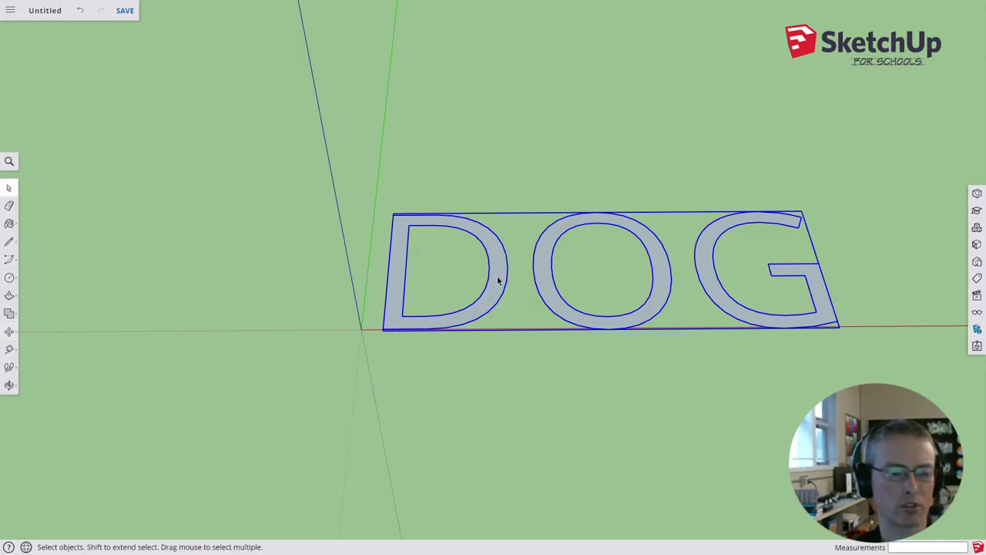
Make separate components from the D, O and G letter faces
left_click(521, 372)
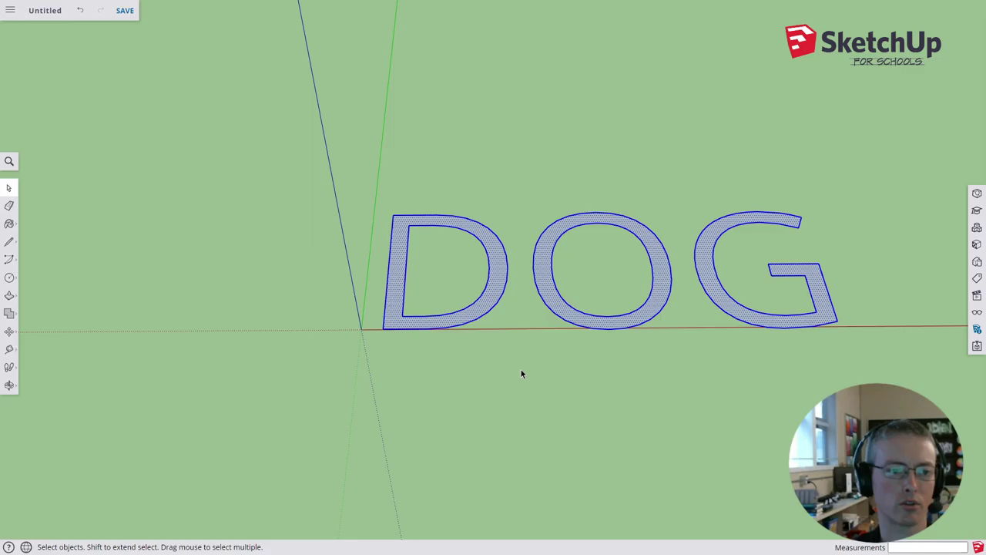
left_click(498, 295)
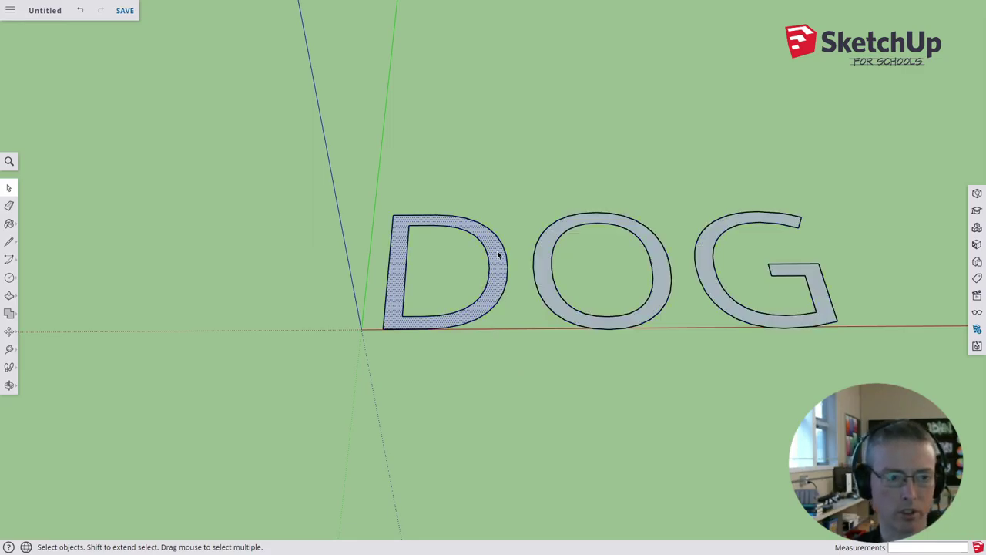
key("g")
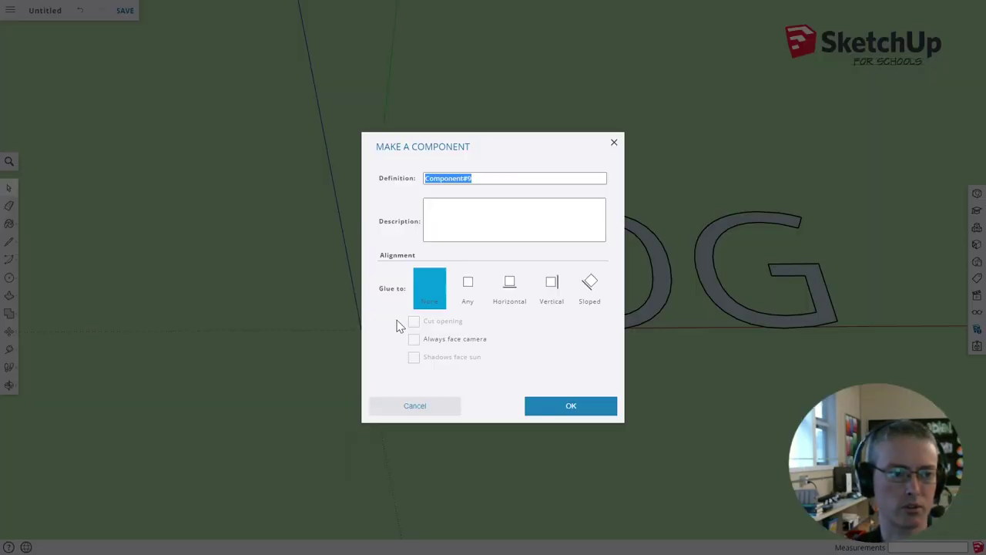
left_click(569, 407)
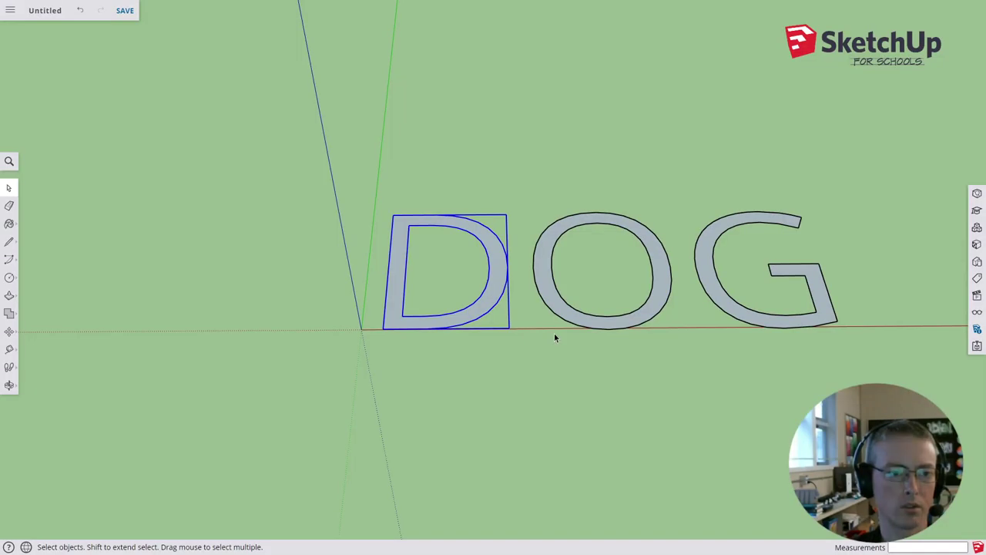
left_click(553, 305)
key("g")
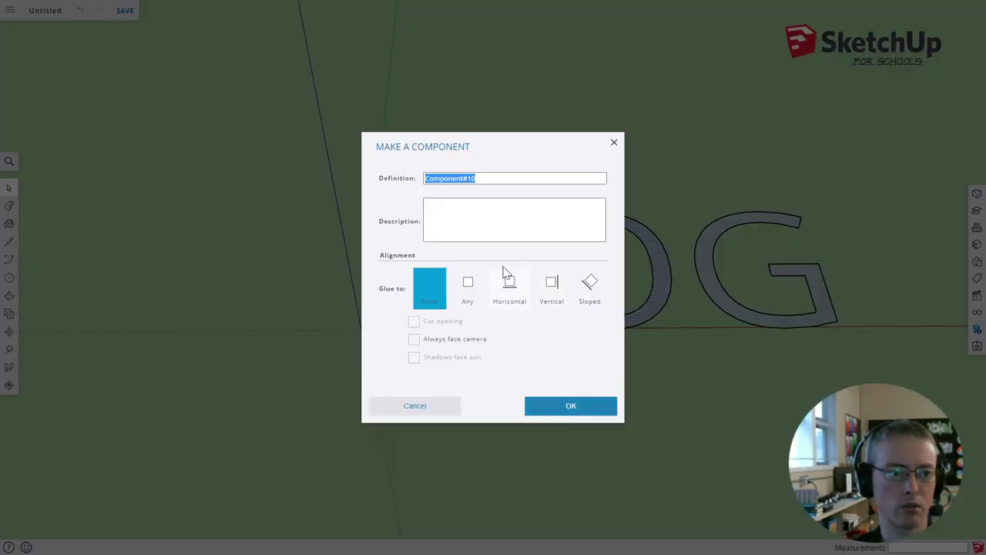
left_click(574, 404)
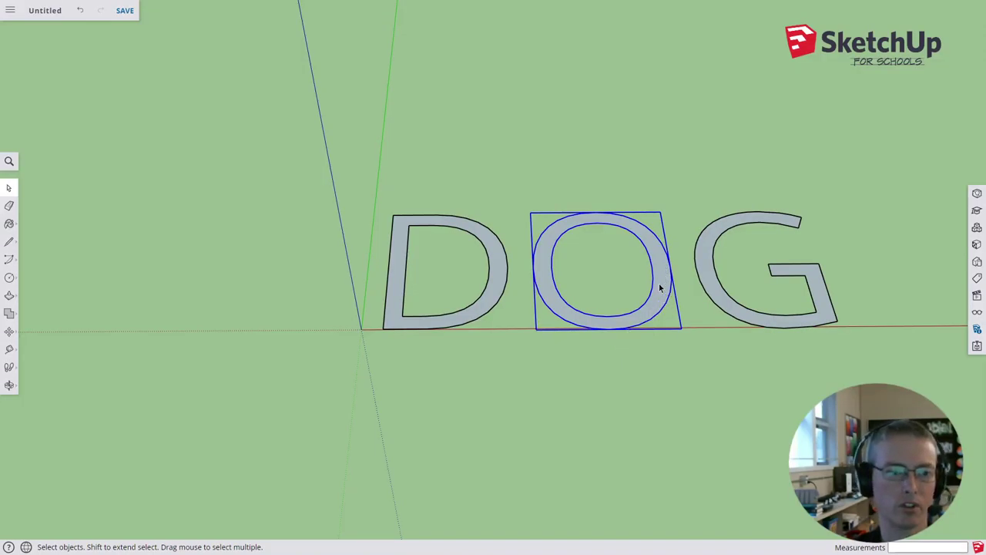
left_click(709, 310)
key("g")
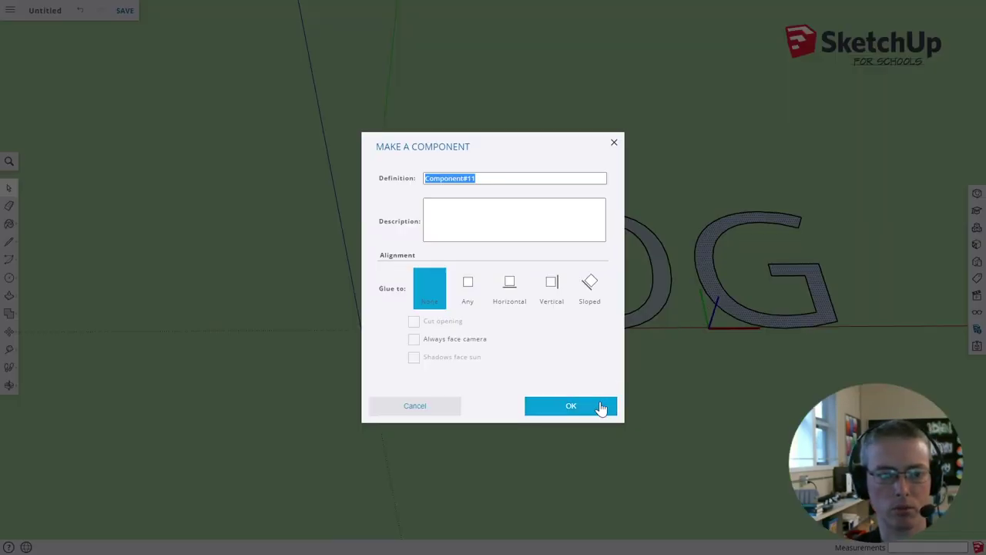
left_click(599, 407)
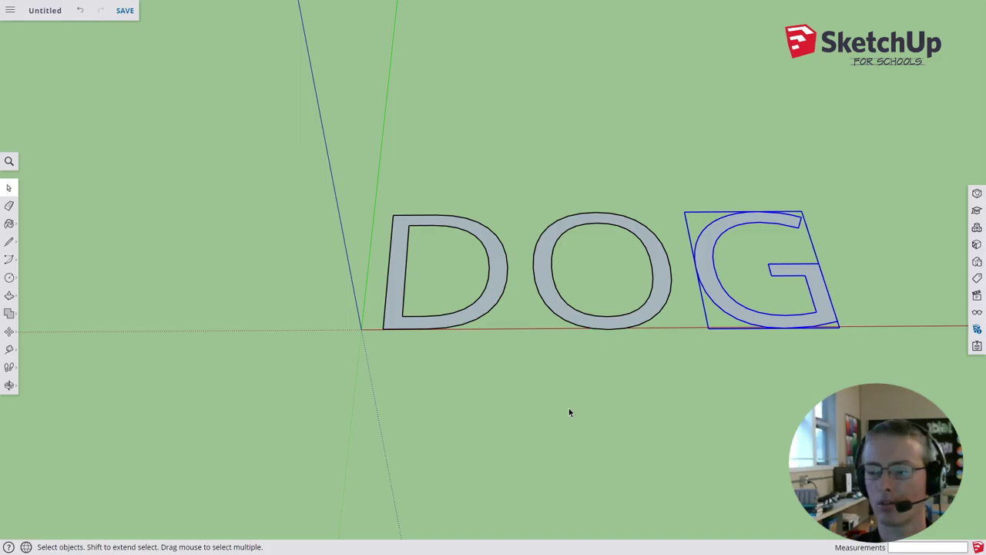
Open the D component for editing
left_click(491, 300)
left_click(546, 294)
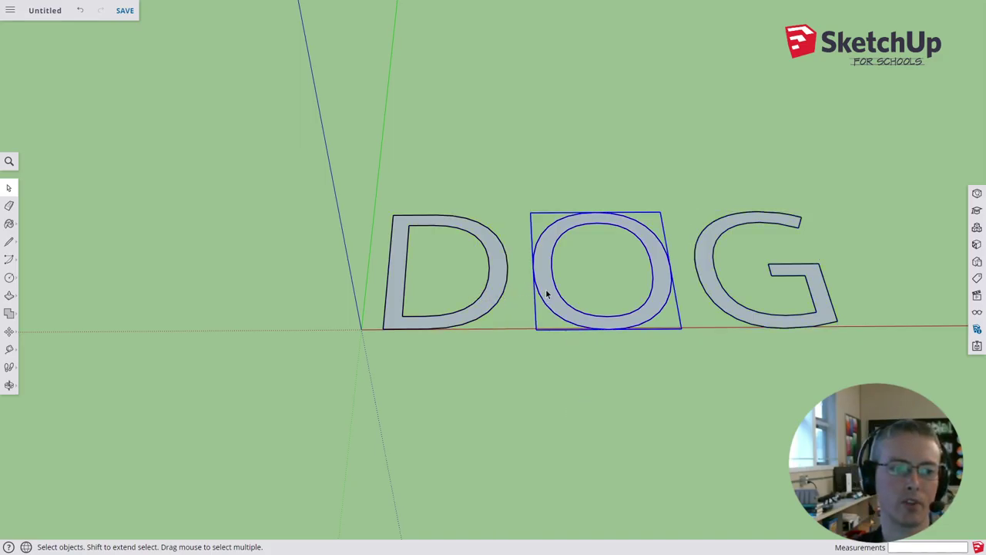
double_click(485, 307)
Offset the D's outline outward by 2 mm
left_click(489, 303)
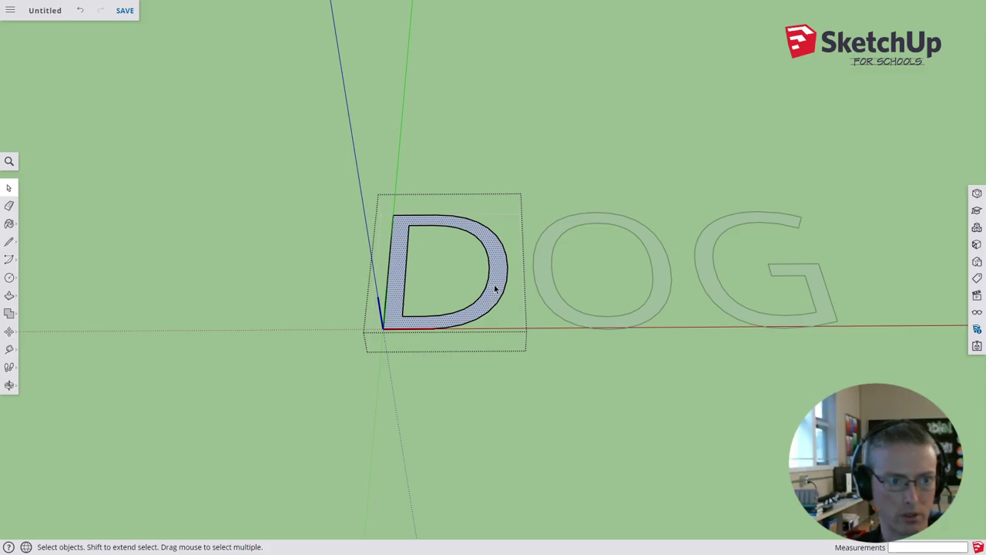
key("f")
left_click(503, 289)
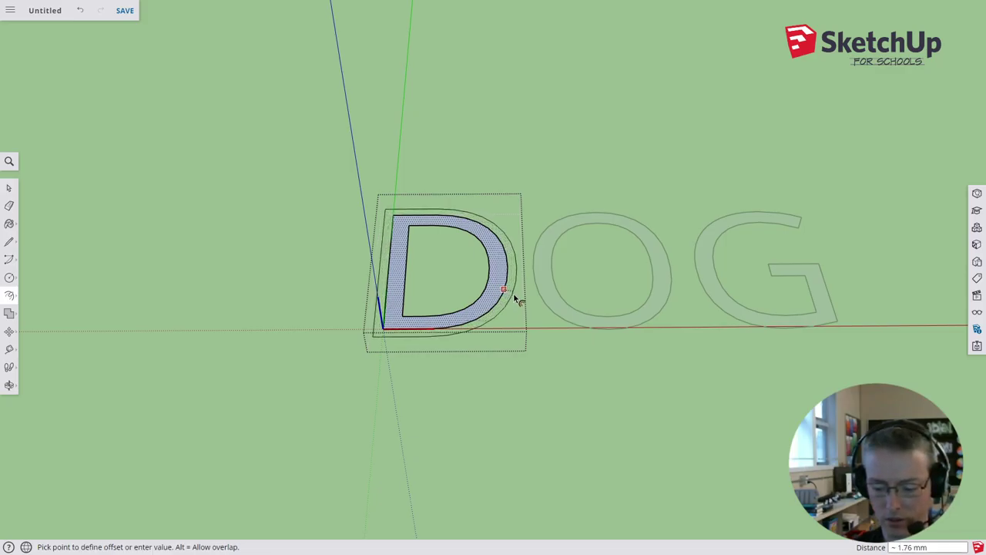
key("Return")
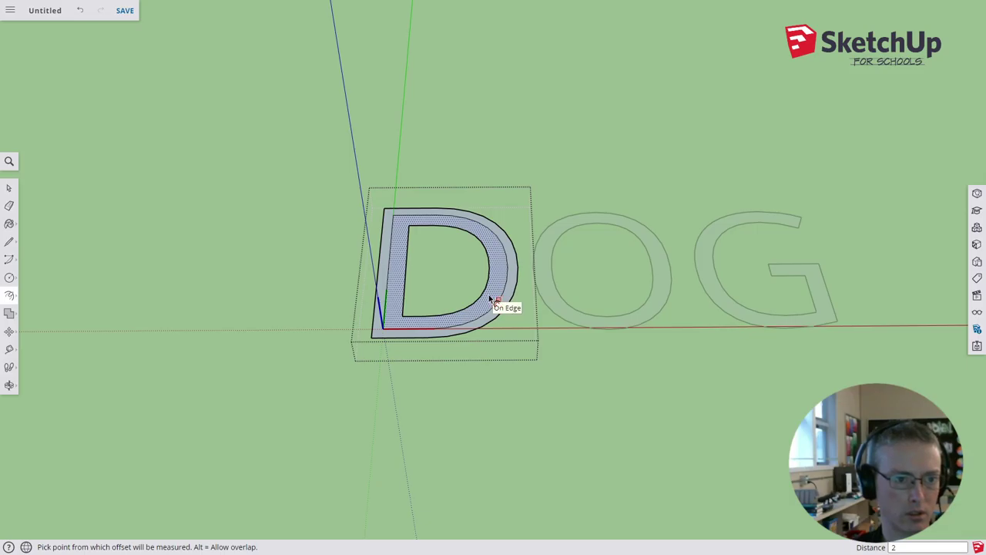
left_click(491, 300)
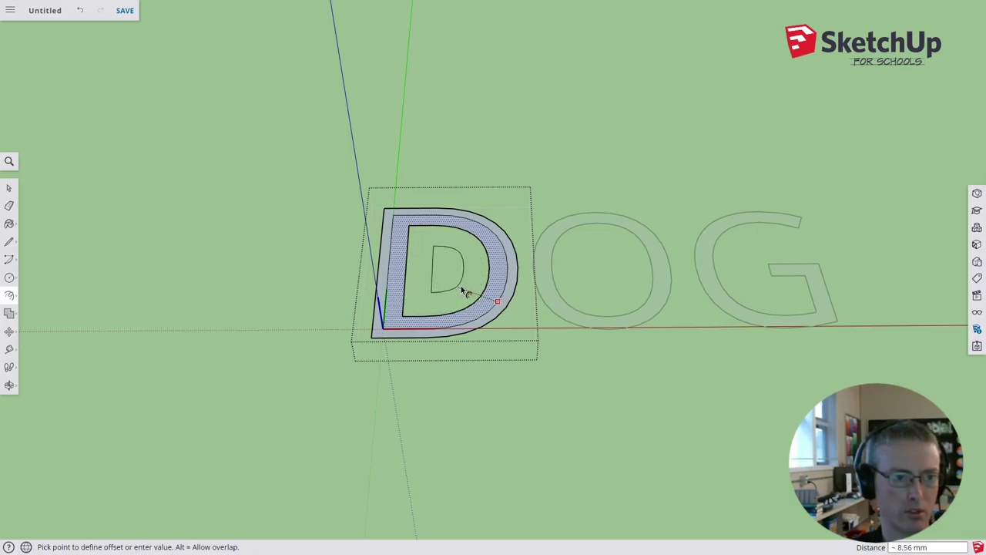
type("2")
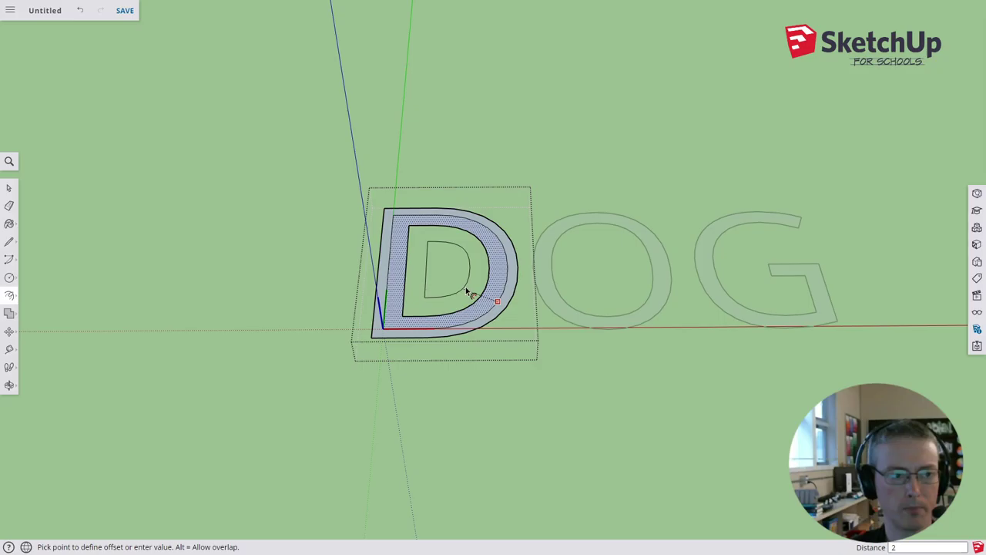
key("Return")
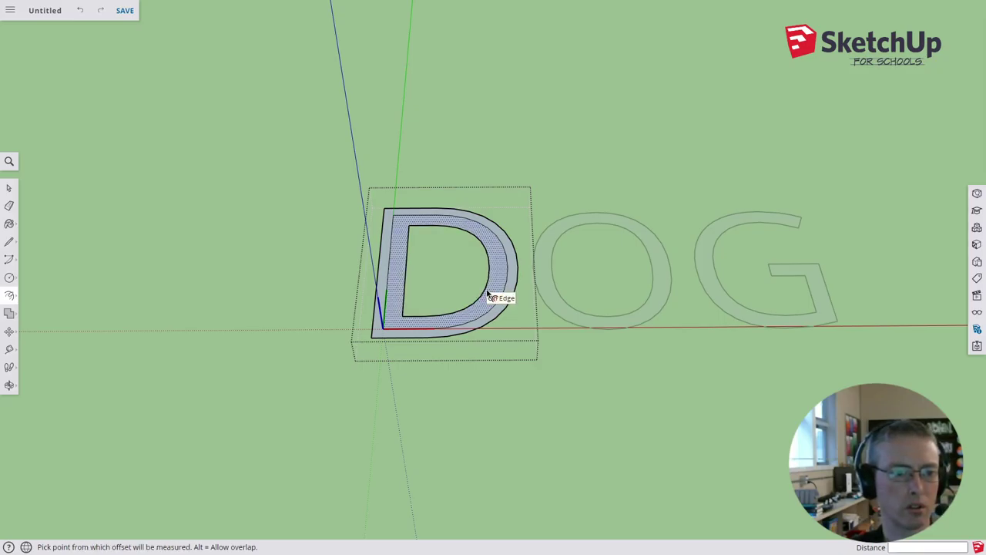
Undo an unwanted inner offset and delete the D's old inner edge to merge its face
left_click(488, 293)
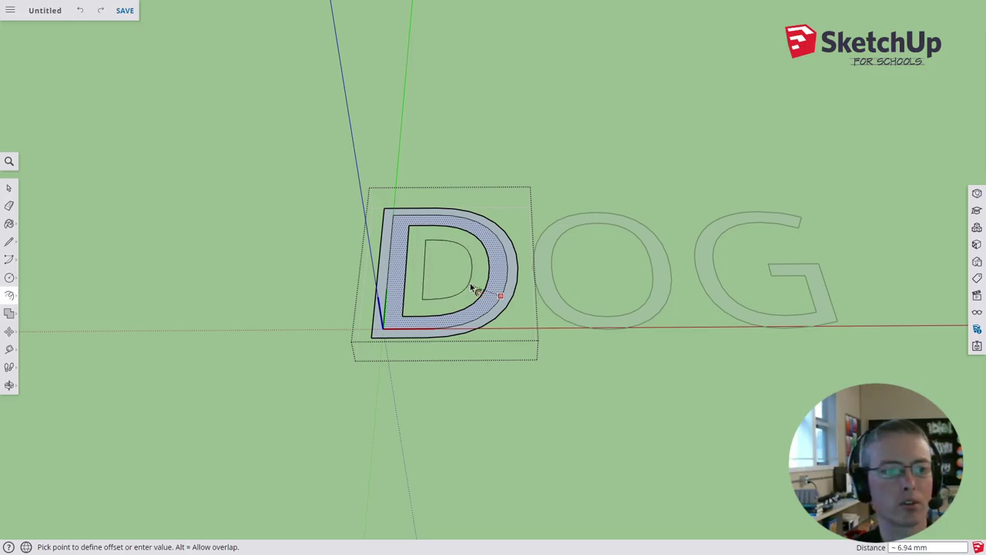
left_click(476, 291)
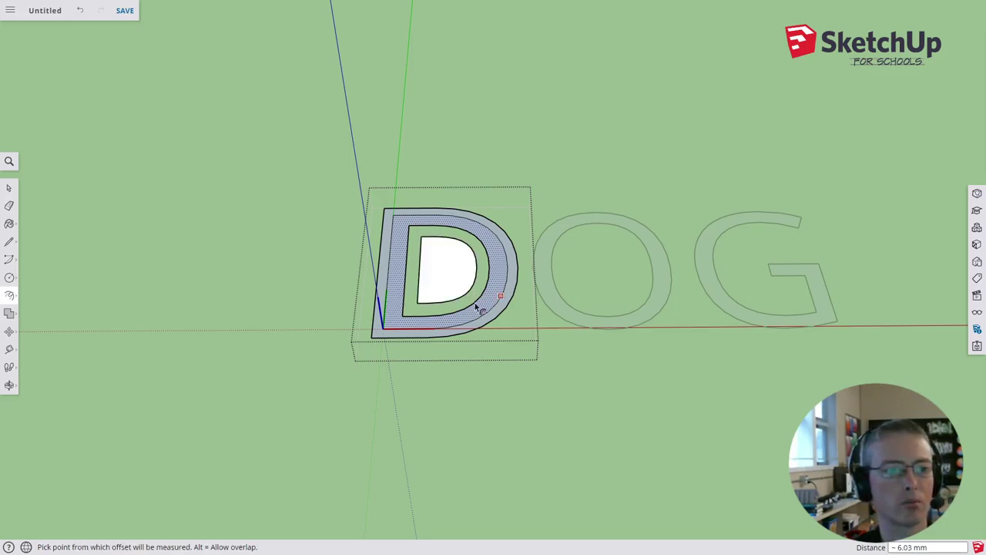
key("ctrl+z")
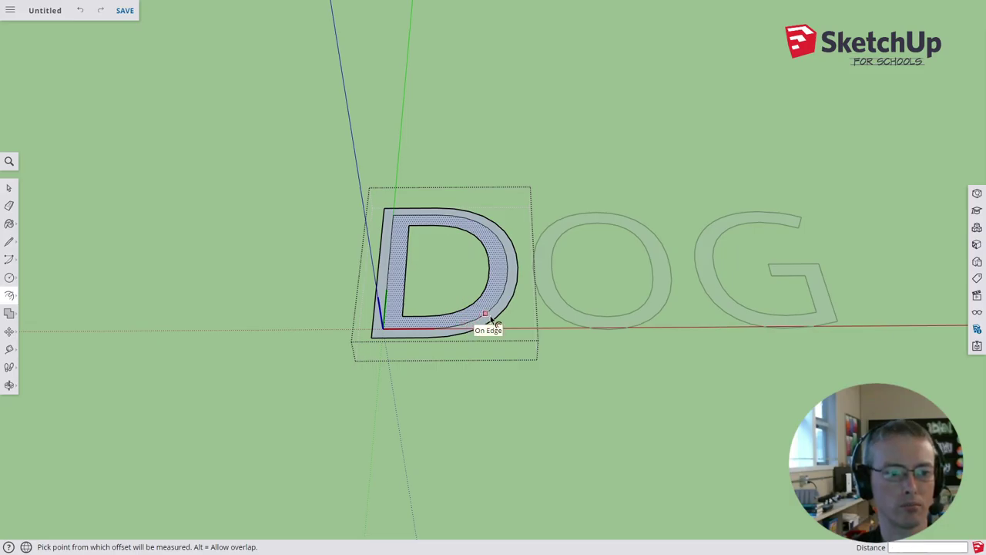
key("space")
left_click(500, 306)
key("Delete")
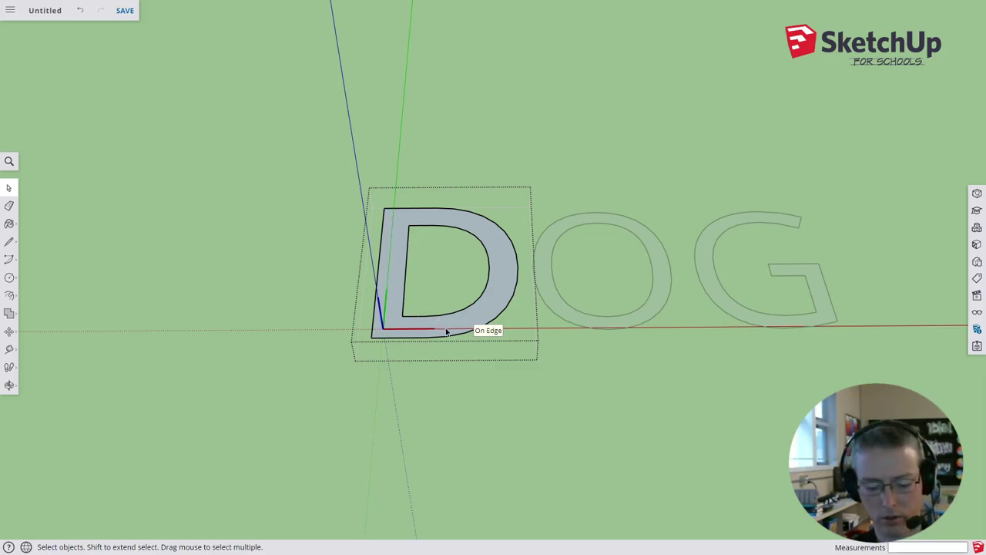
Leave the D and open the O letter group for editing
left_click(554, 312)
double_click(563, 313)
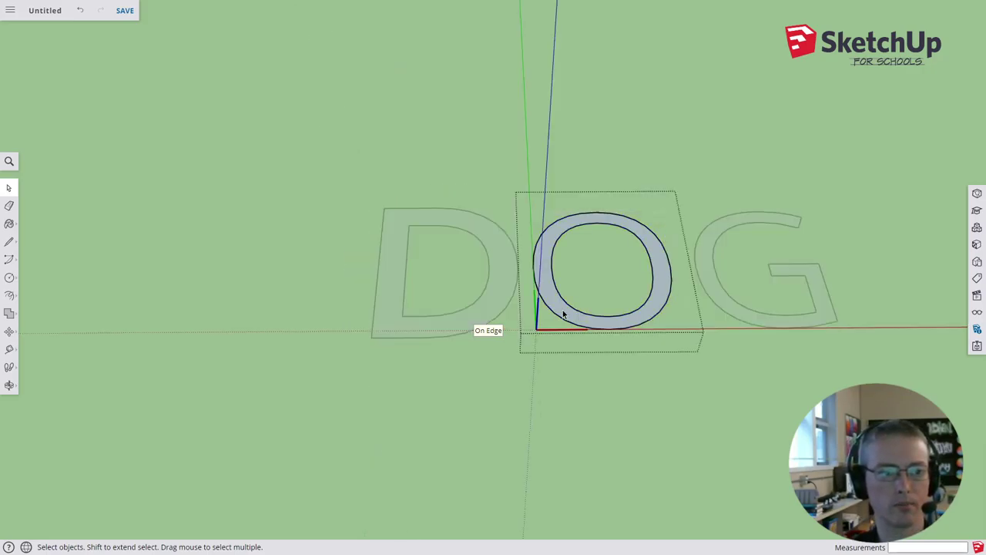
left_click(561, 314)
key("p")
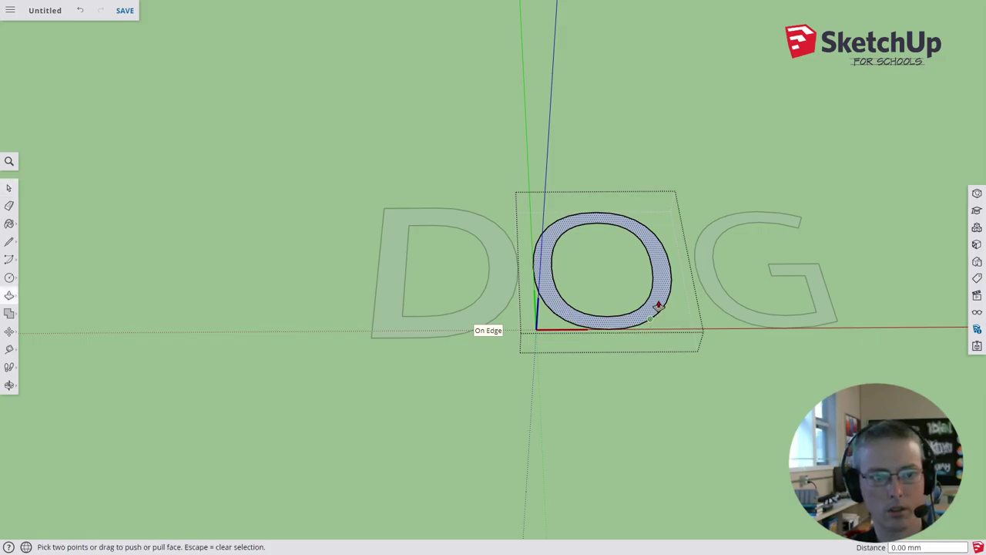
left_click(659, 303)
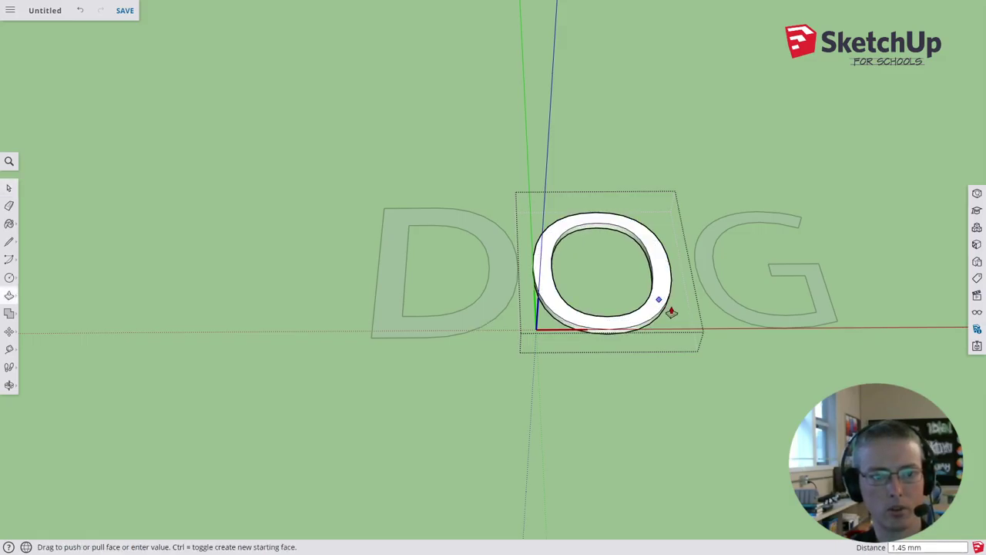
key("Escape")
Offset the O's outer outline by 2 mm
key("f")
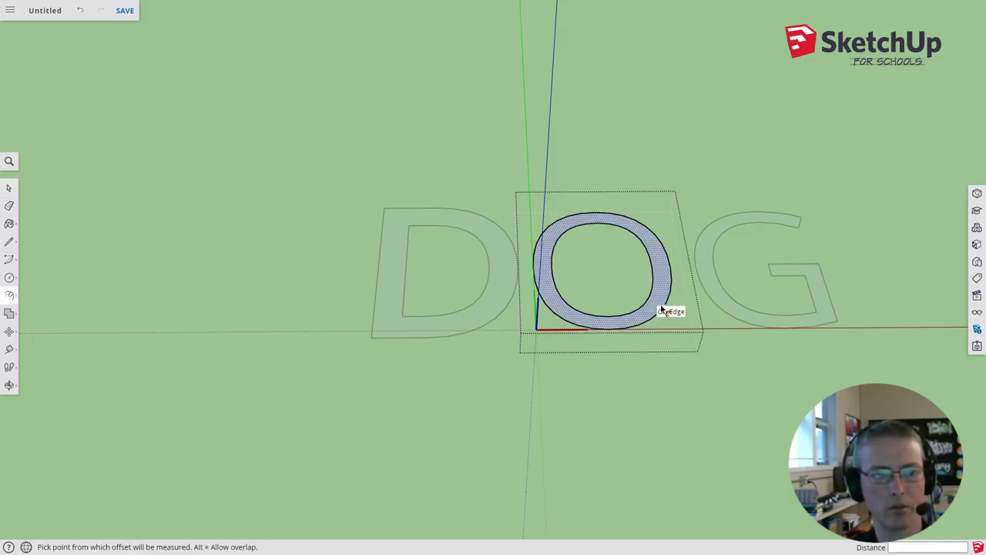
left_click(661, 309)
left_click(678, 317)
left_click(666, 303)
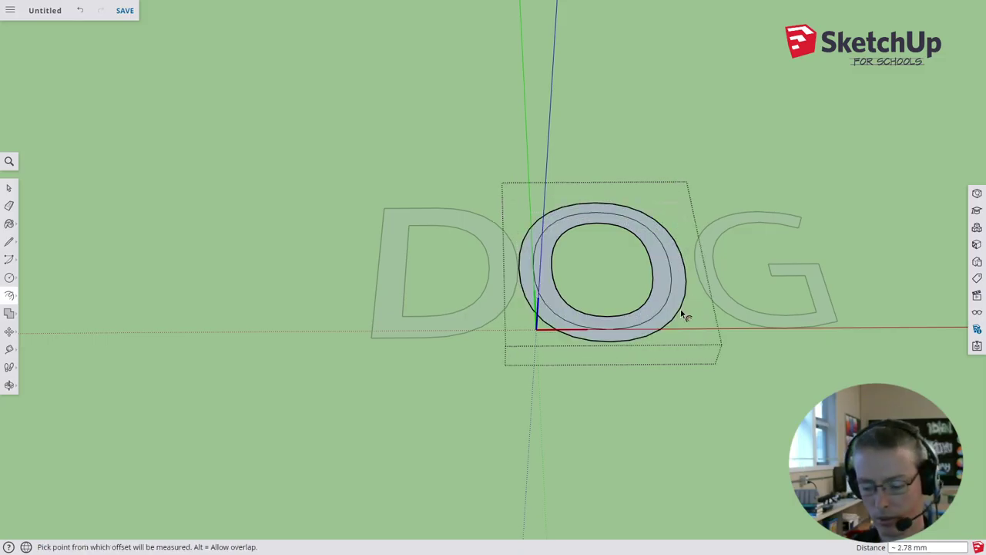
key("Return")
scroll(663, 307, "up", 2)
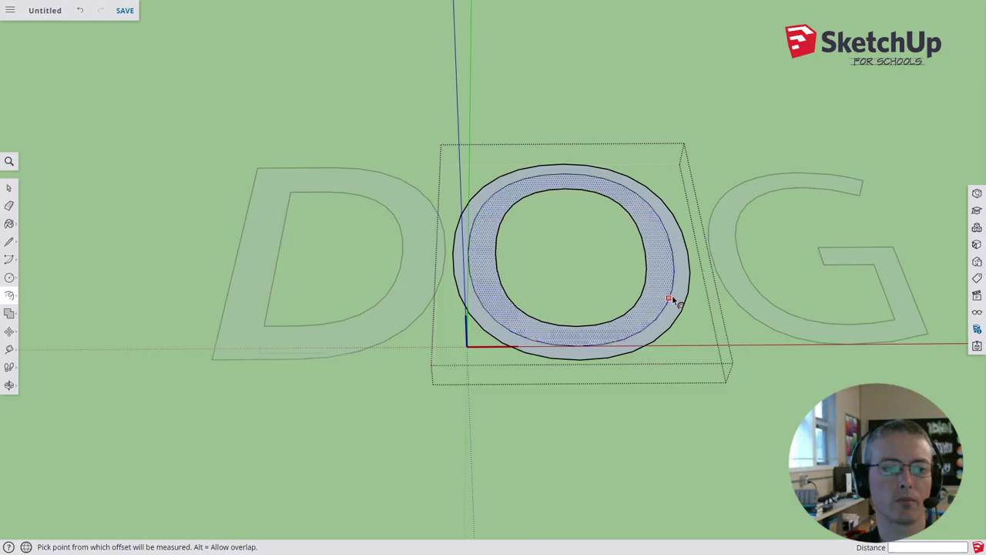
key("Escape")
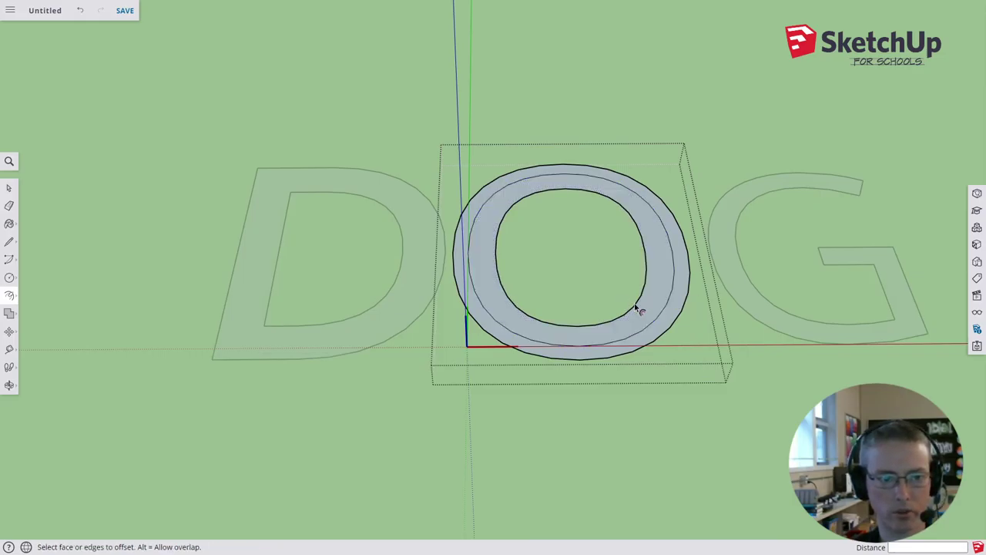
Offset the O's inner edge inward by 2 mm
left_click(633, 304)
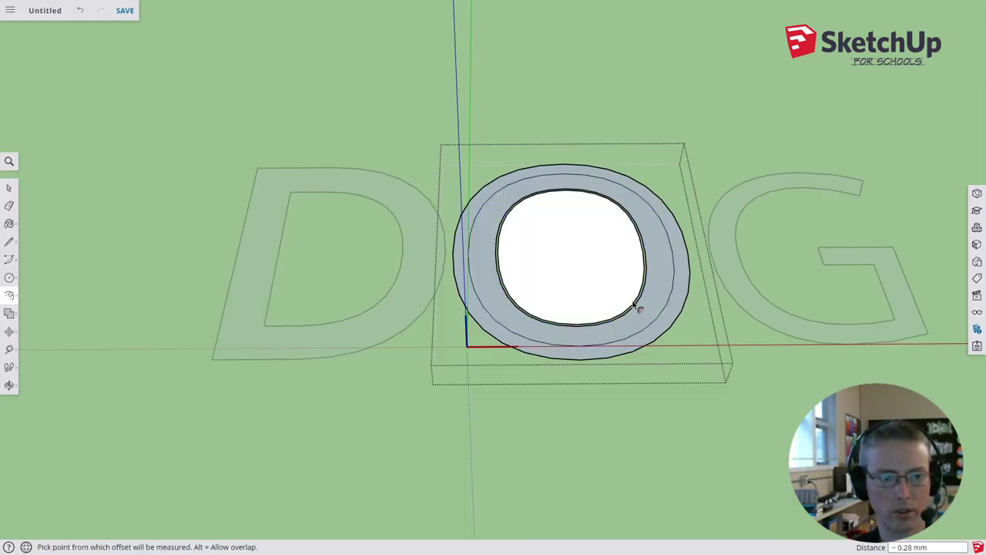
key("Escape")
left_click(637, 307)
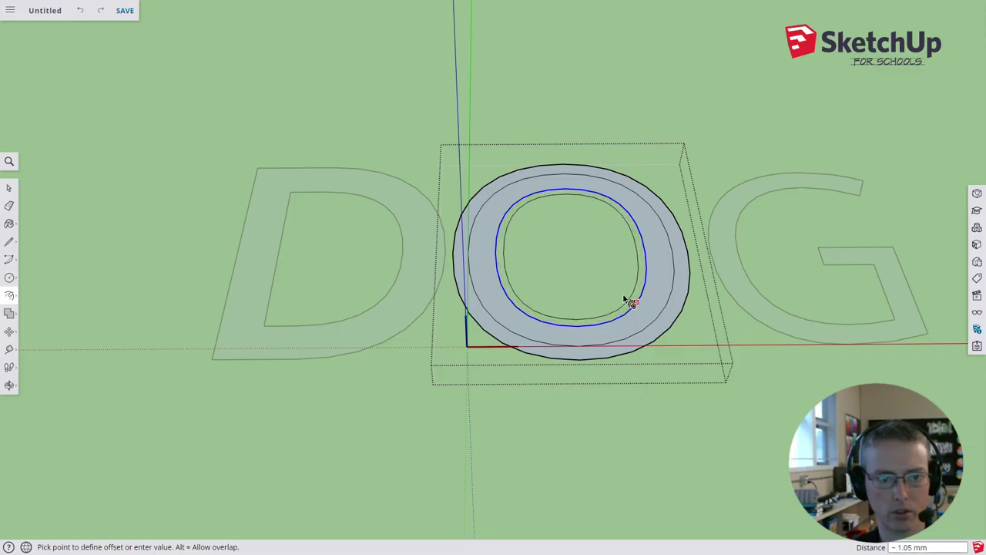
left_click(619, 293)
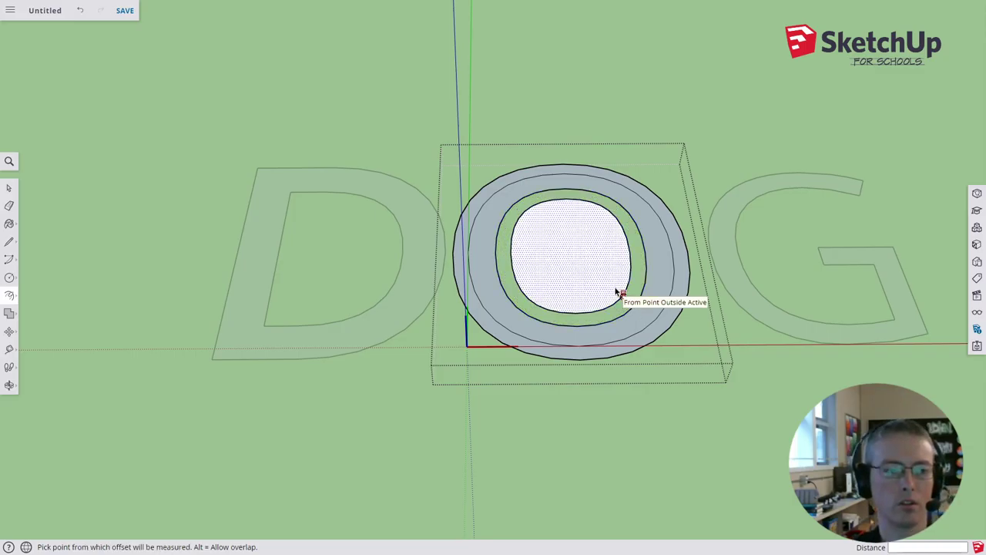
left_click(623, 298)
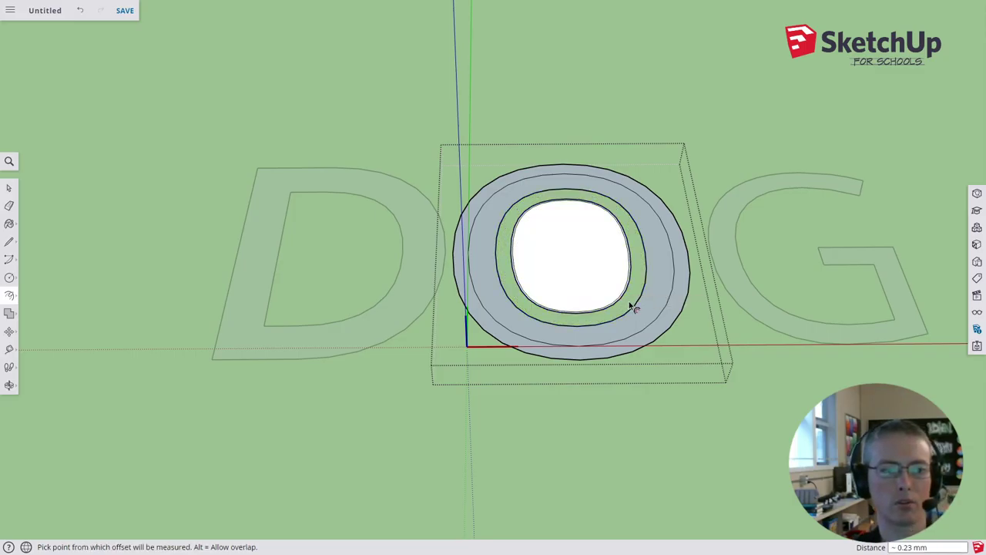
left_click(626, 301)
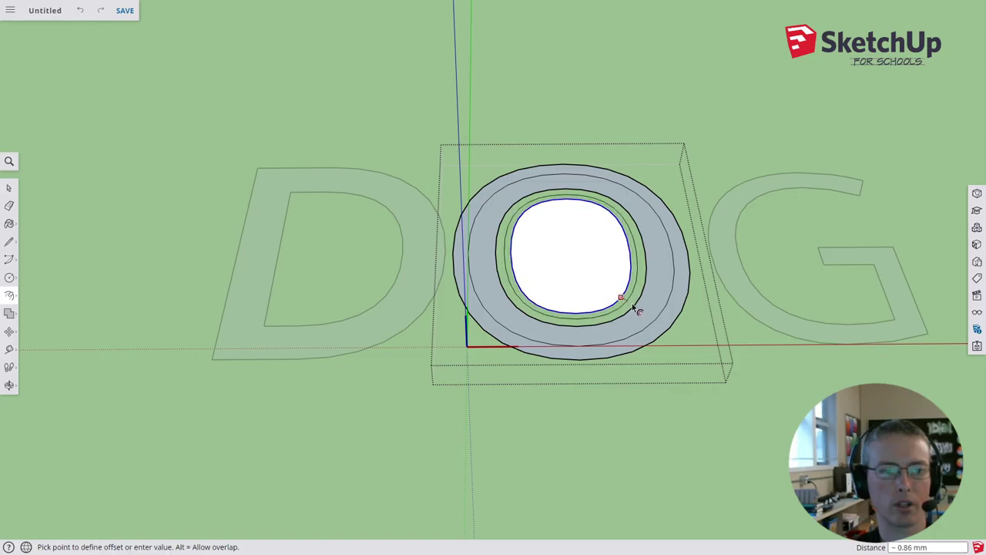
left_click(636, 307)
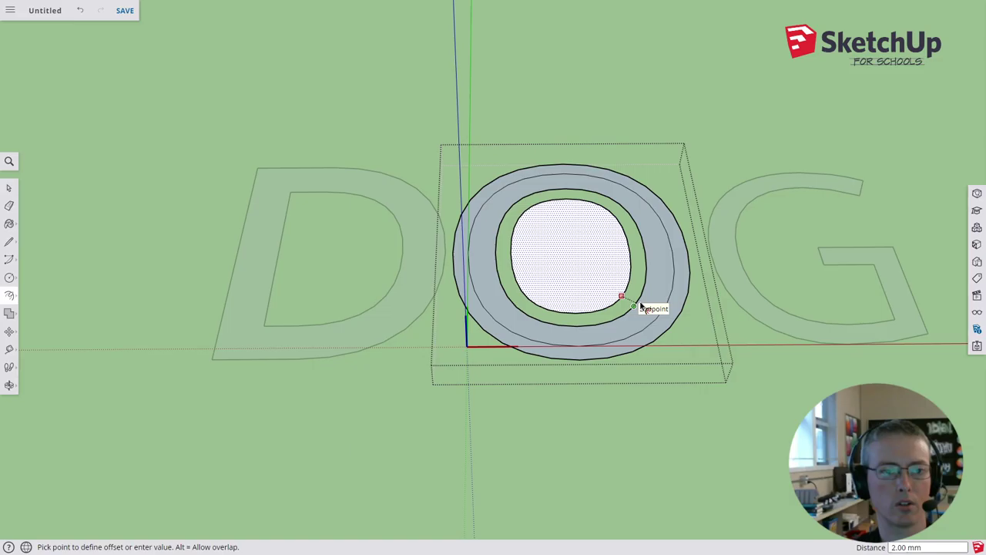
double_click(640, 304)
scroll(630, 307, "up", 2)
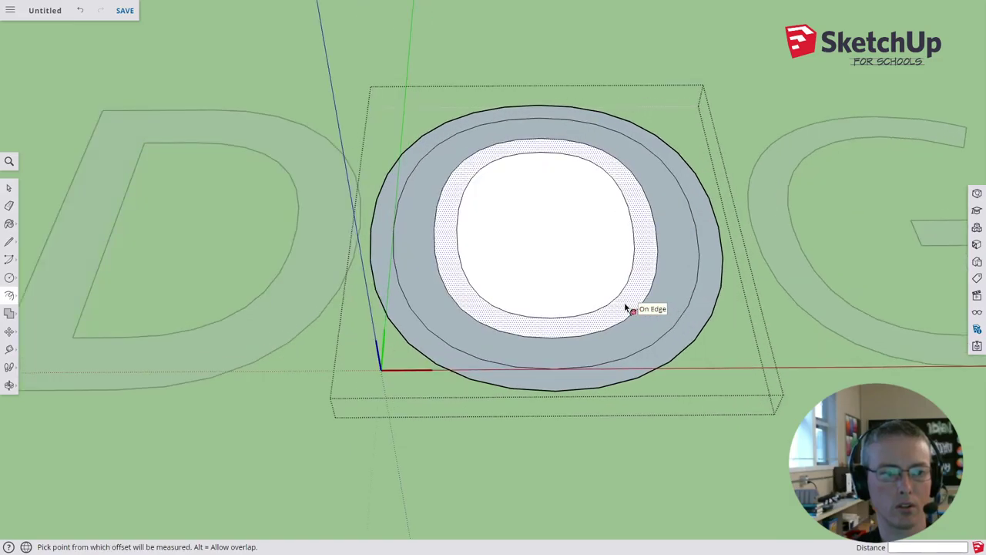
scroll(629, 308, "down", 1)
scroll(628, 308, "down", 2)
Delete the O's leftover ring face and its edges so one thick face remains
key("space")
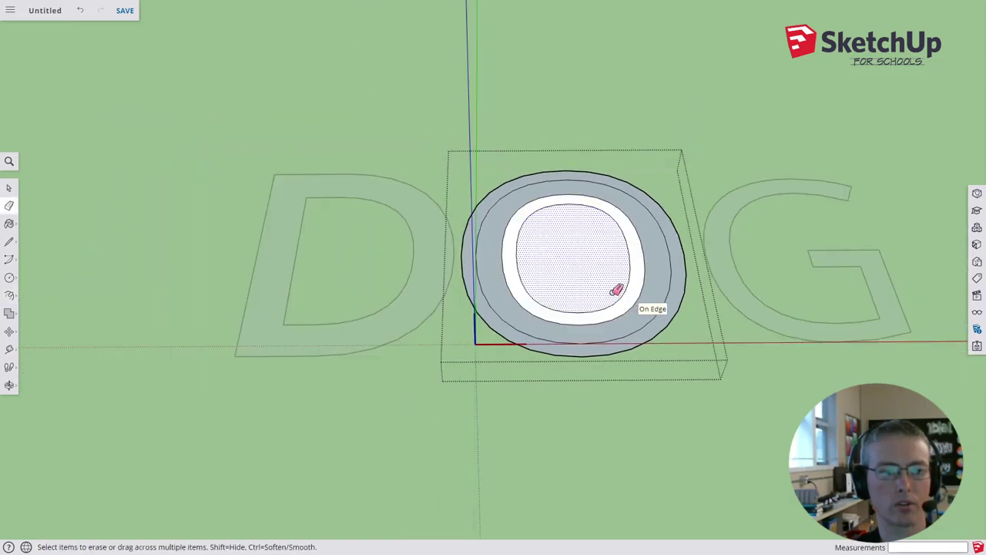
left_click(640, 324)
double_click(638, 320)
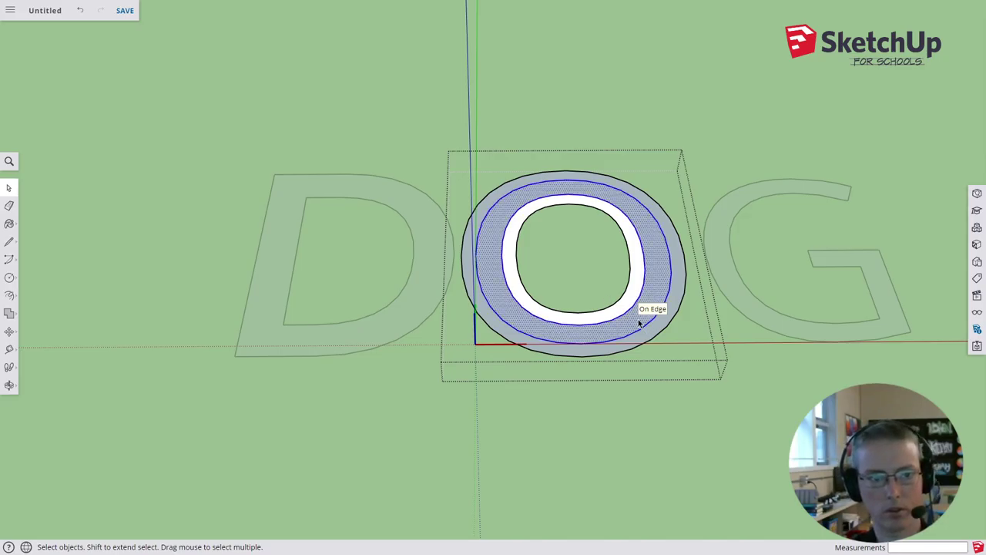
key("Delete")
middle_click_drag(628, 308, 688, 352)
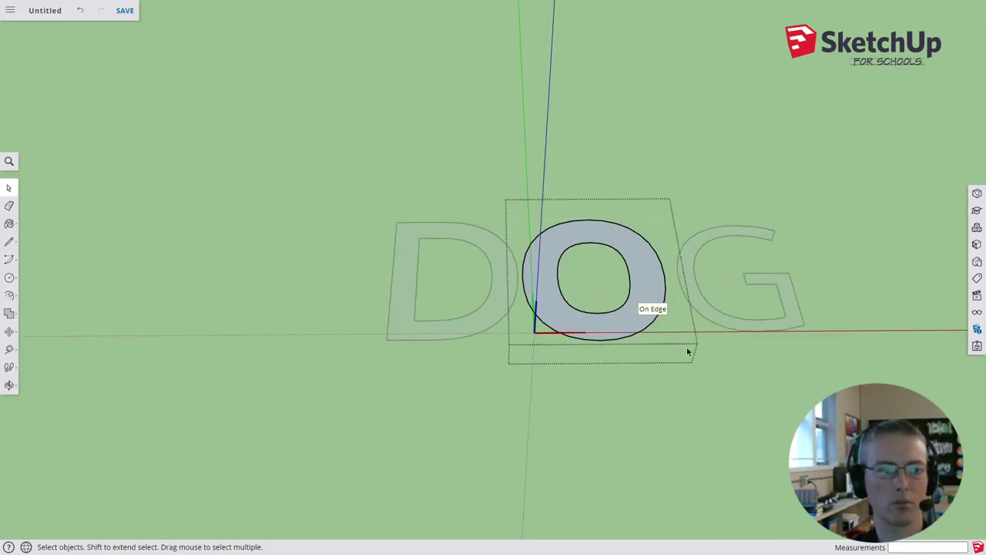
left_click(743, 351)
left_click(747, 328)
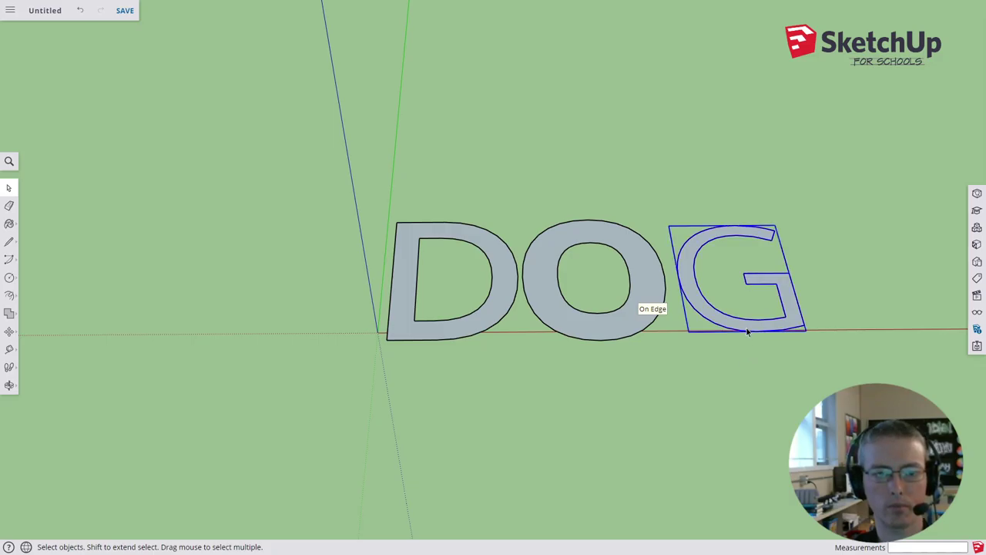
scroll(746, 330, "up", 2)
double_click(748, 329)
left_click(749, 330)
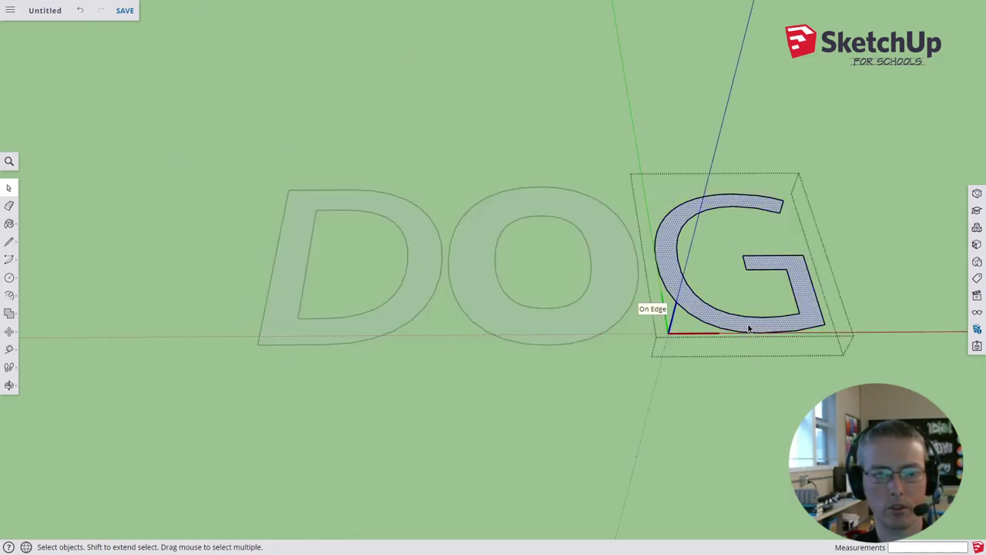
key("f")
left_click(734, 334)
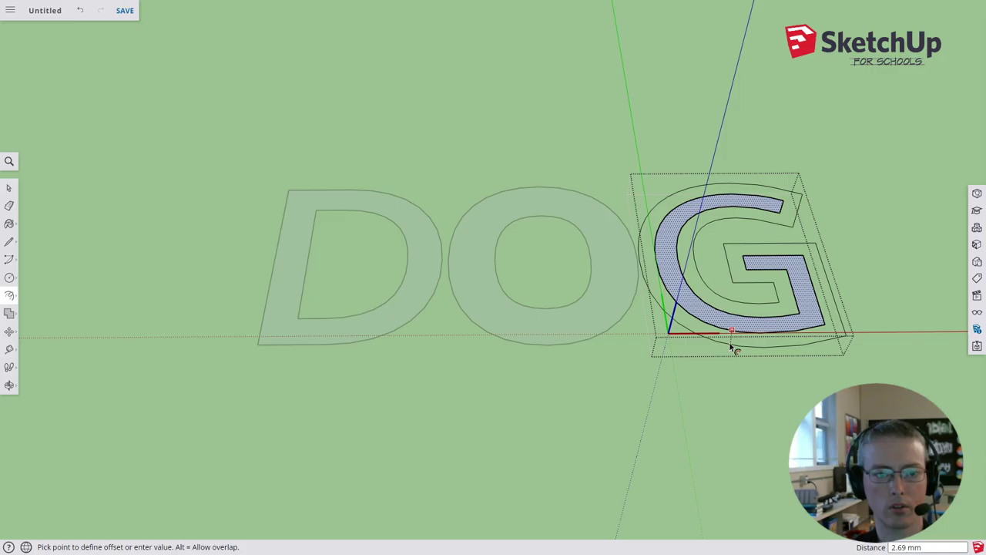
left_click(731, 349)
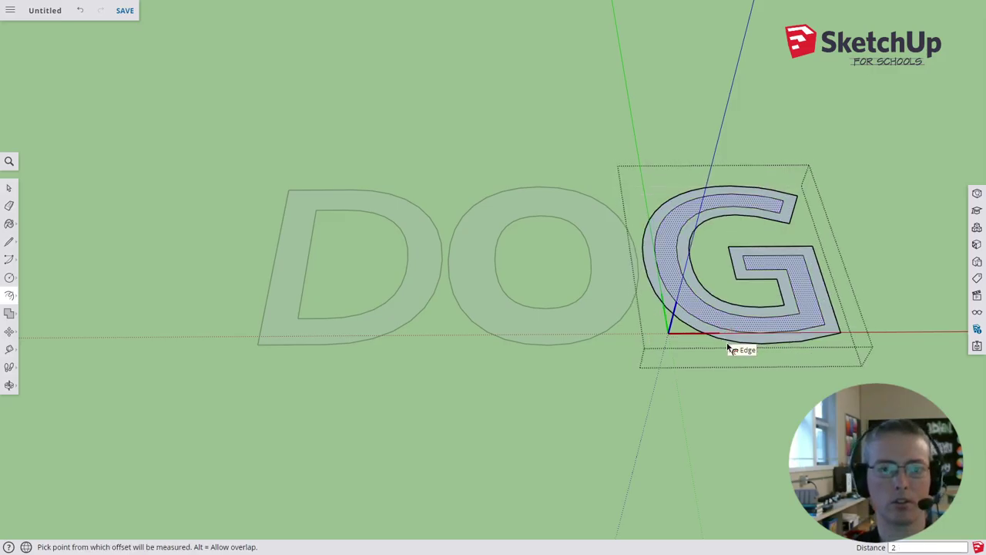
key("space")
left_click(787, 329)
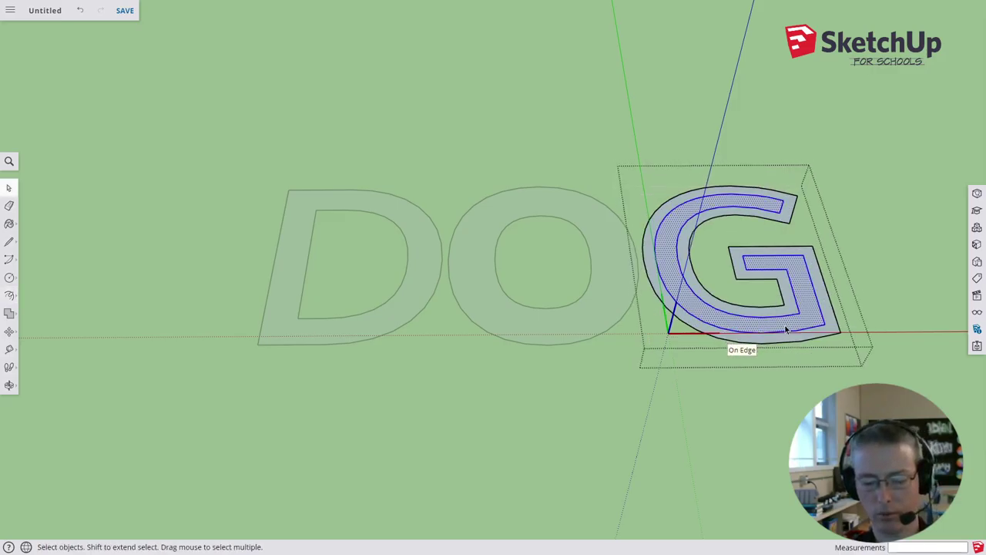
key("Delete")
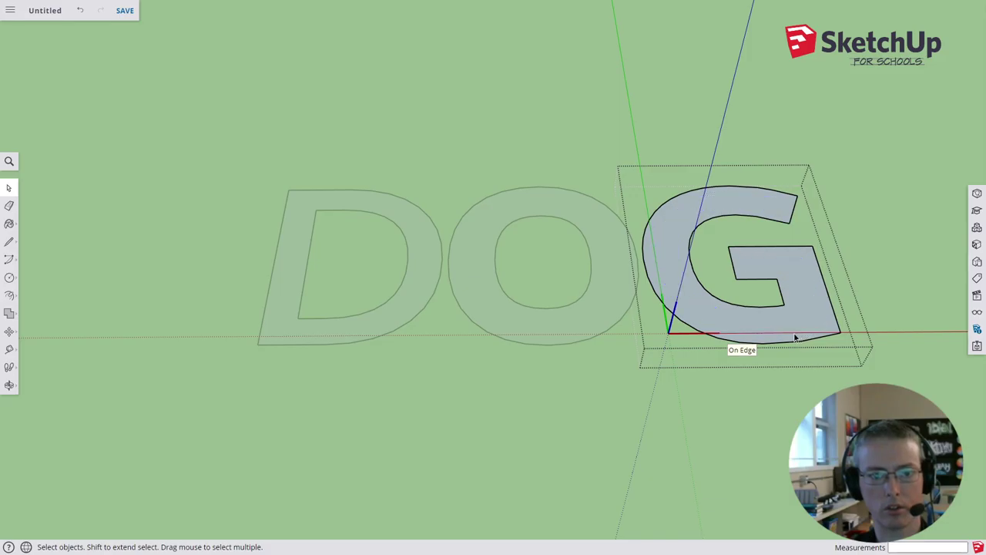
left_click(416, 311)
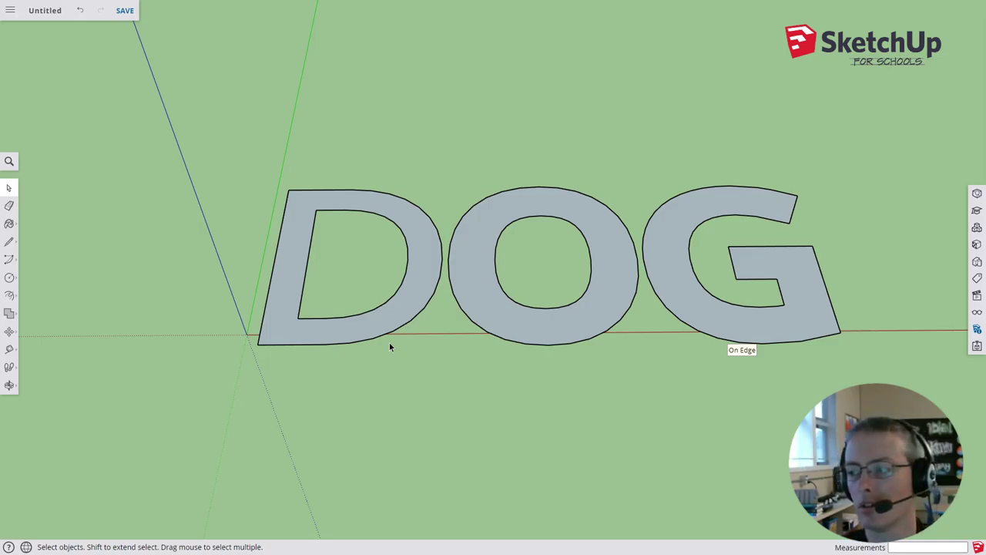
Push/Pull the D's face up to a height of 10 mm
left_click(344, 328)
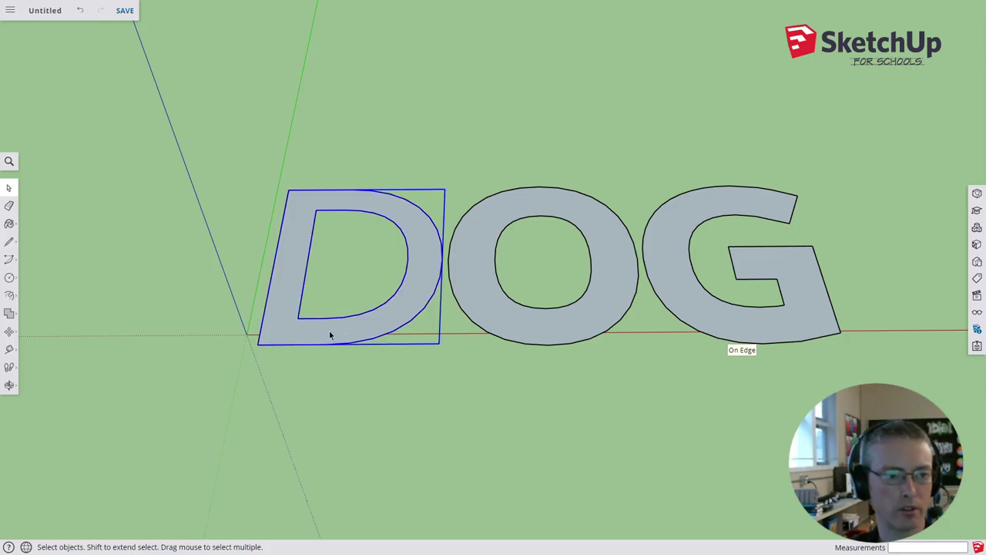
double_click(345, 333)
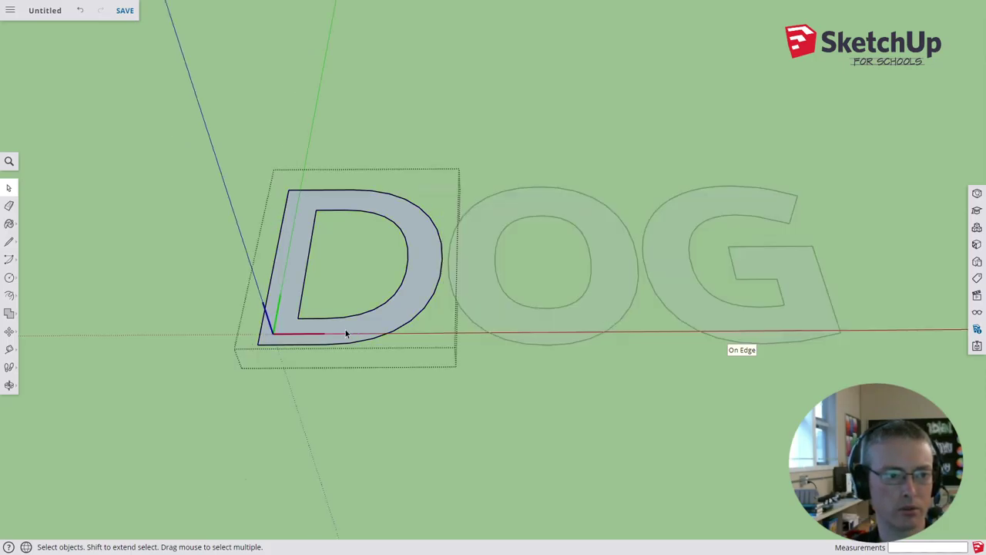
left_click(349, 332)
key("p")
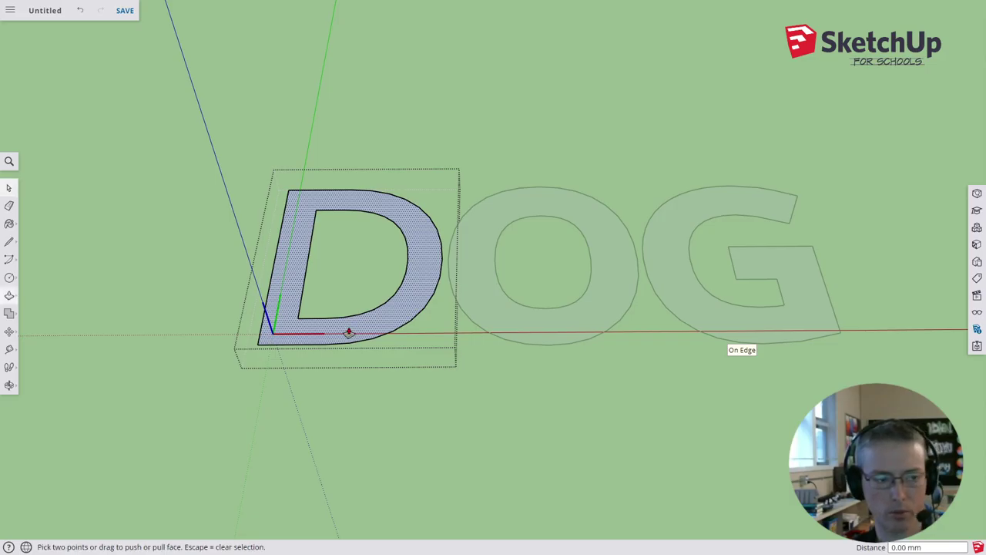
left_click_drag(350, 332, 345, 296)
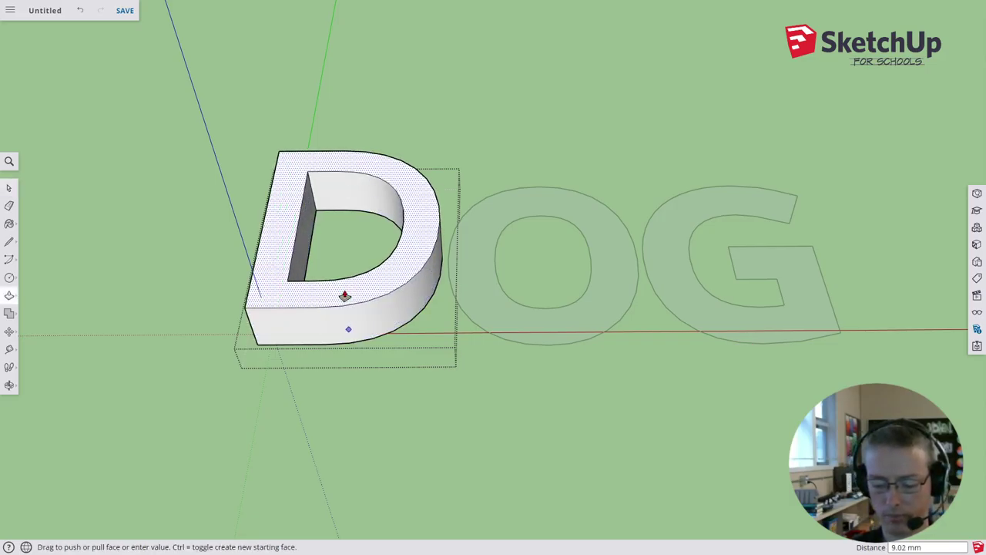
type("10")
key("Return")
key("space")
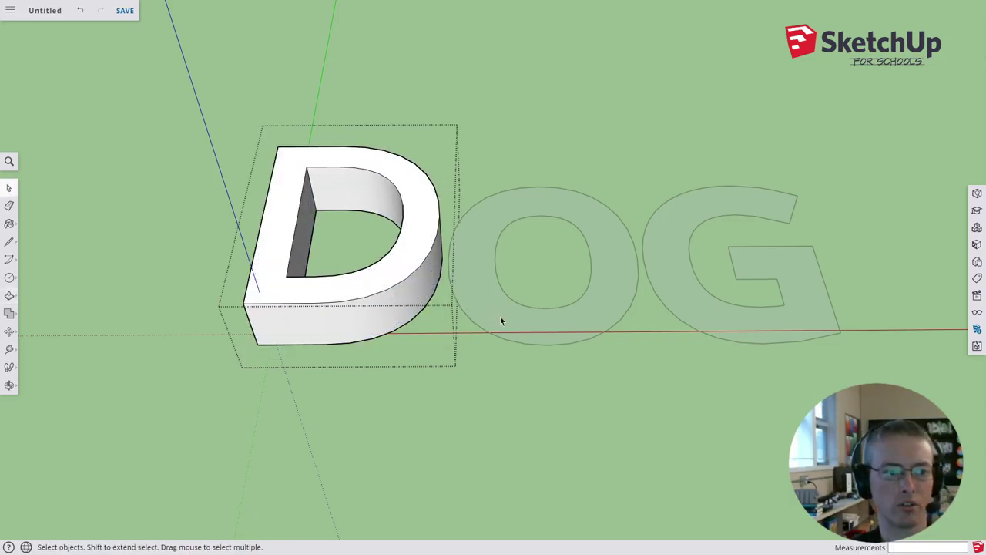
Push/Pull the O's face up to a height of 12 mm
left_click(501, 317)
double_click(502, 321)
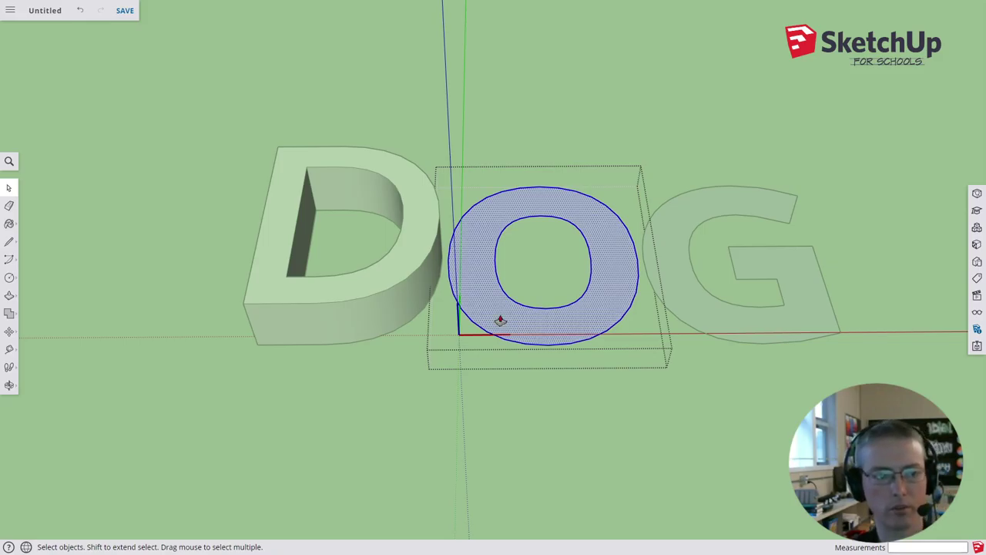
key("p")
left_click_drag(501, 320, 492, 284)
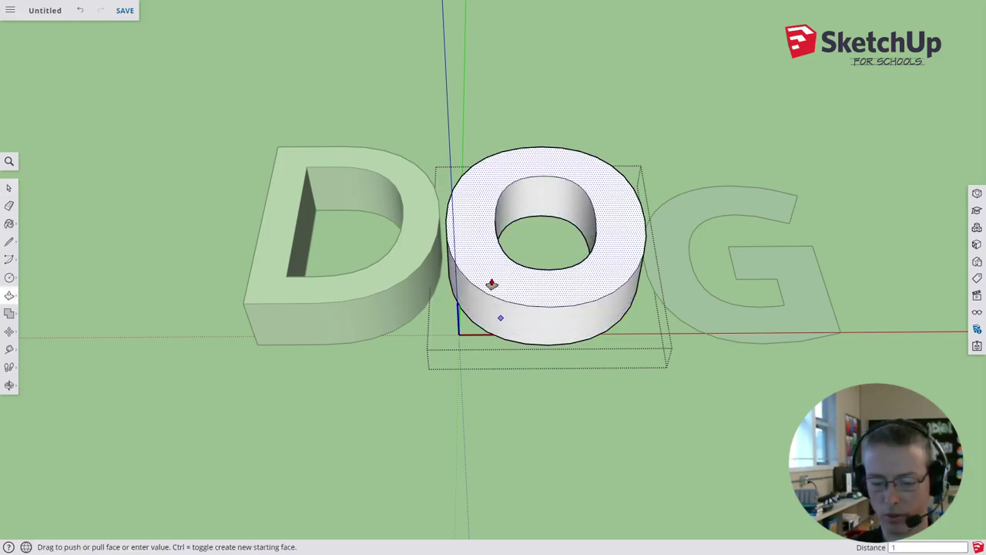
type("12")
key("Return")
key("space")
Push/Pull the G's face up to 7 mm and close its group
left_click(723, 313)
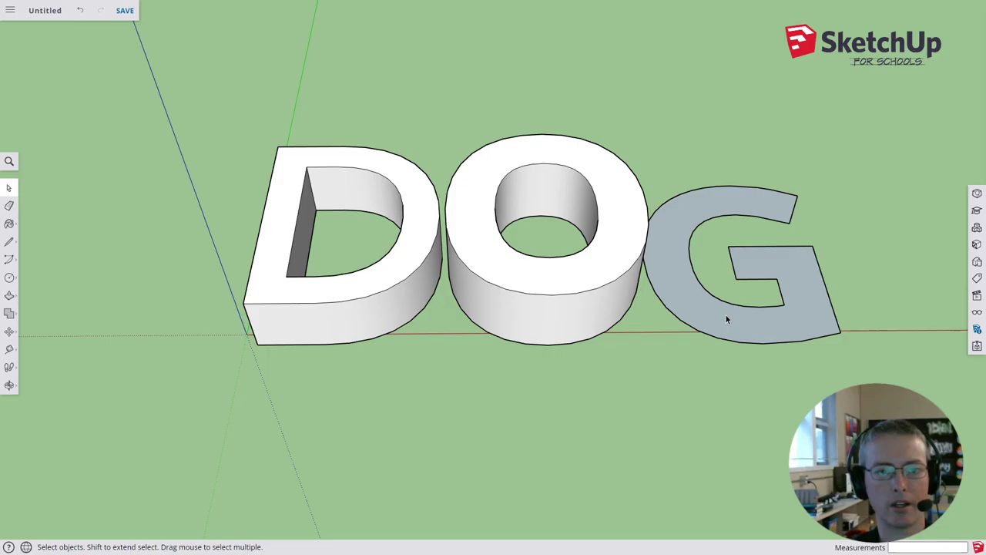
double_click(726, 315)
left_click(726, 322)
key("p")
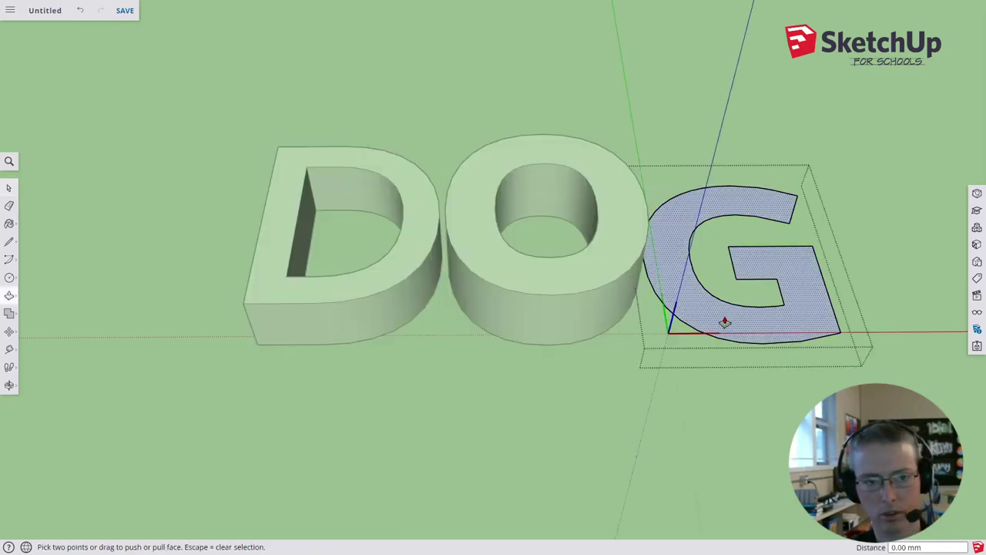
left_click_drag(726, 322, 725, 297)
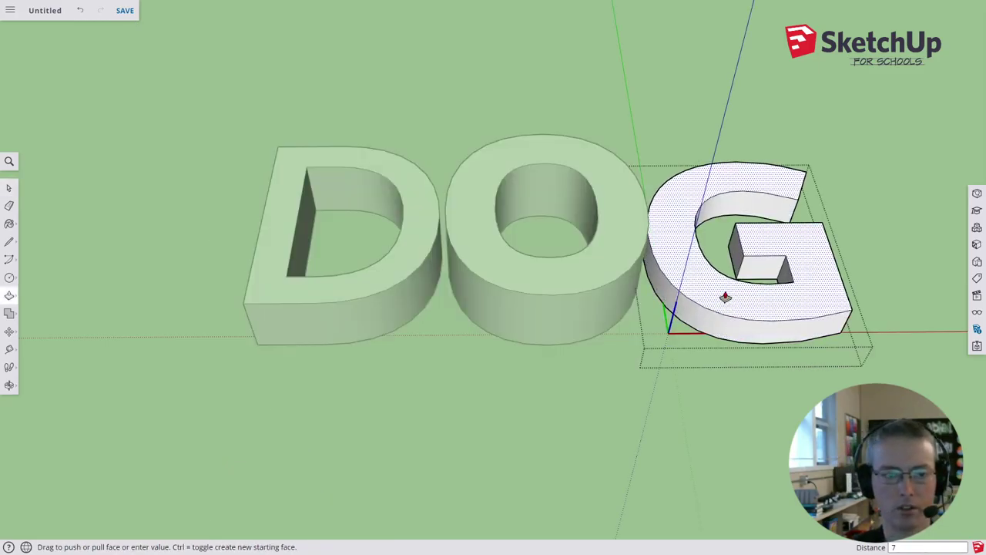
key("Return")
key("space")
left_click(686, 420)
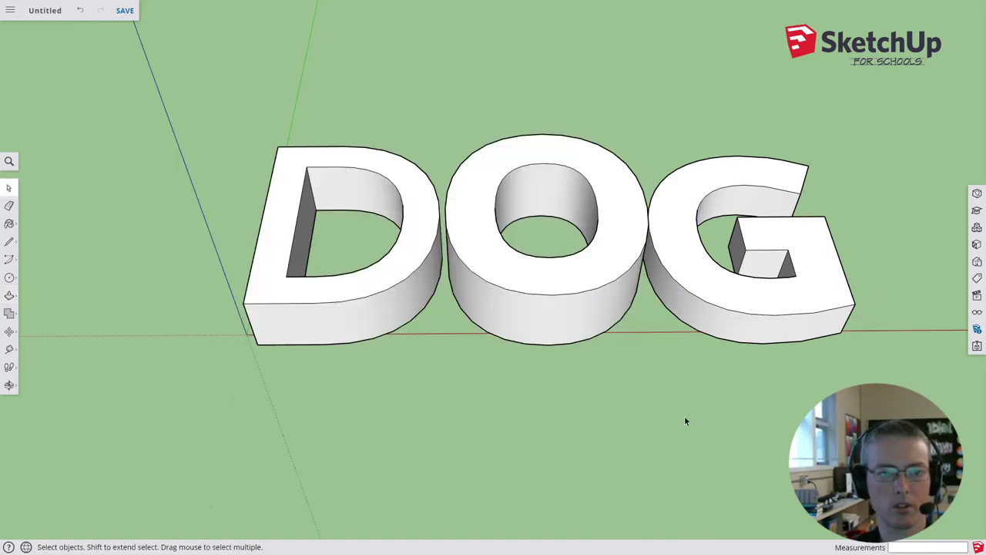
left_click(738, 311)
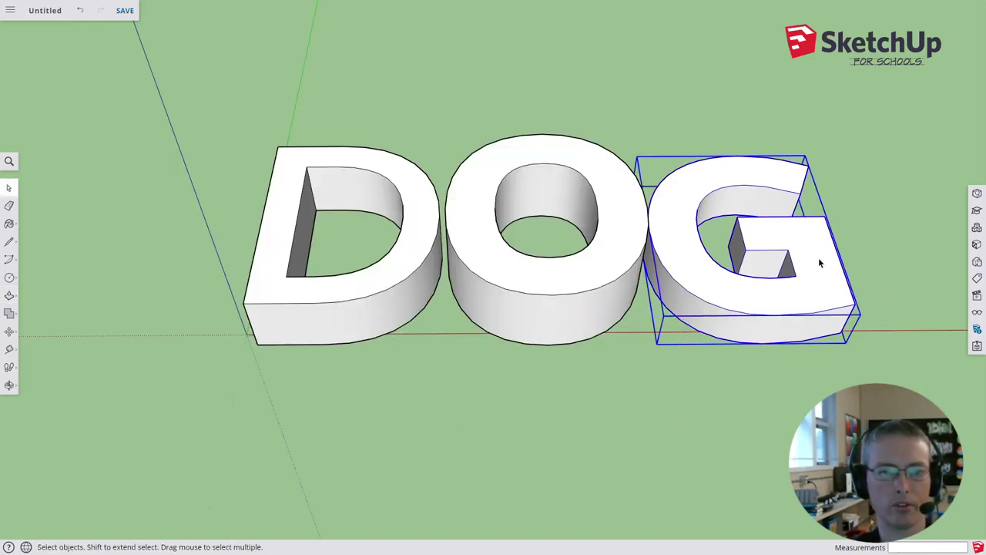
double_click(700, 282)
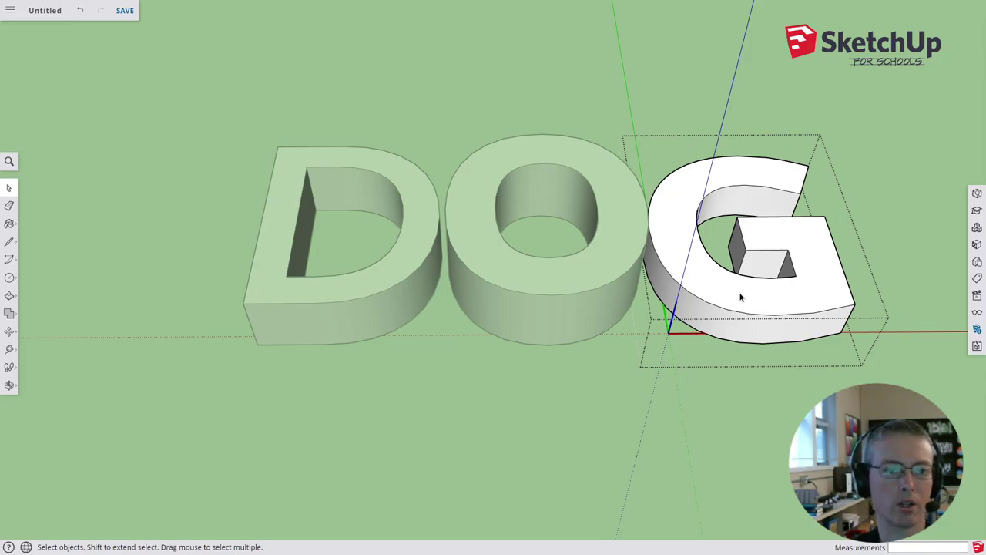
left_click(786, 287)
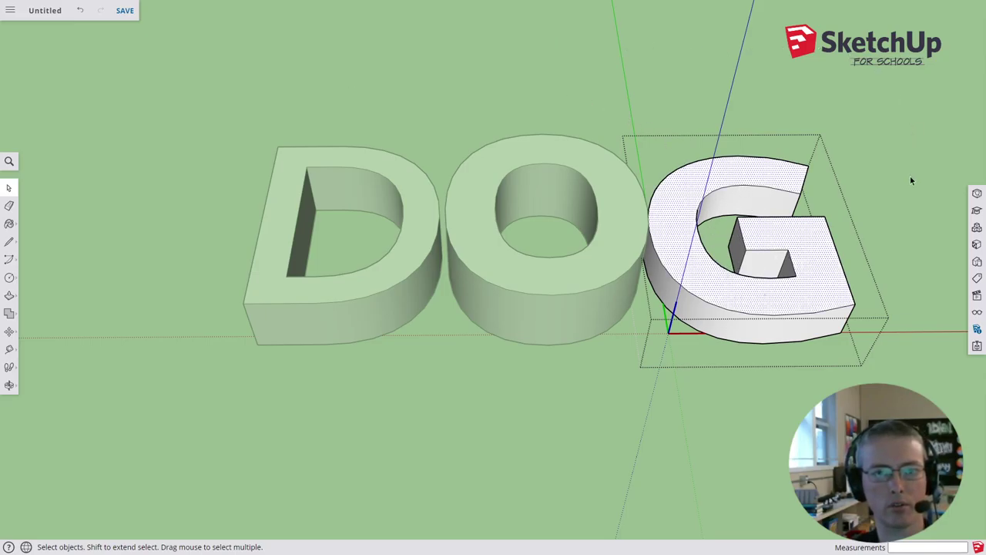
left_click(898, 204)
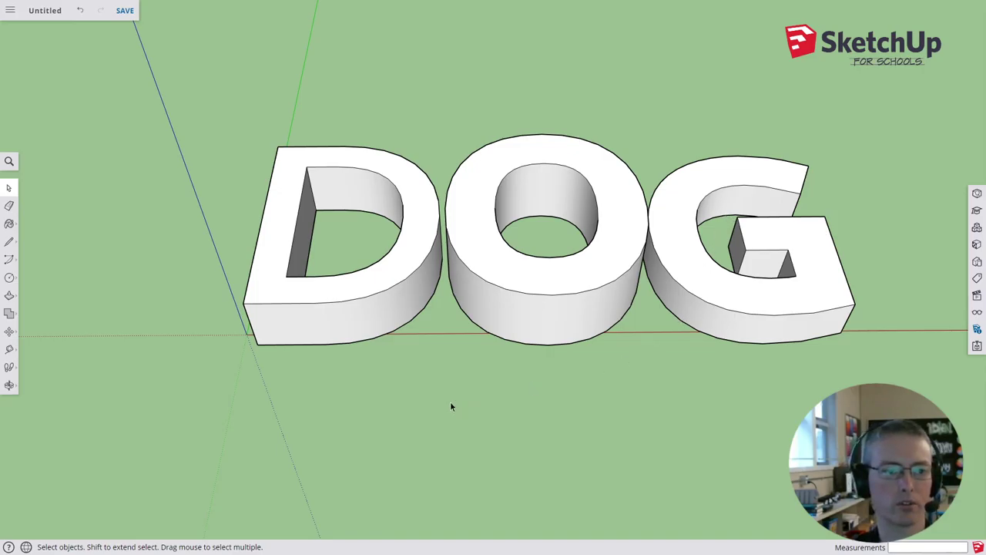
Rotate the D with the Move tool's rotate grip to tilt it
left_click(368, 296)
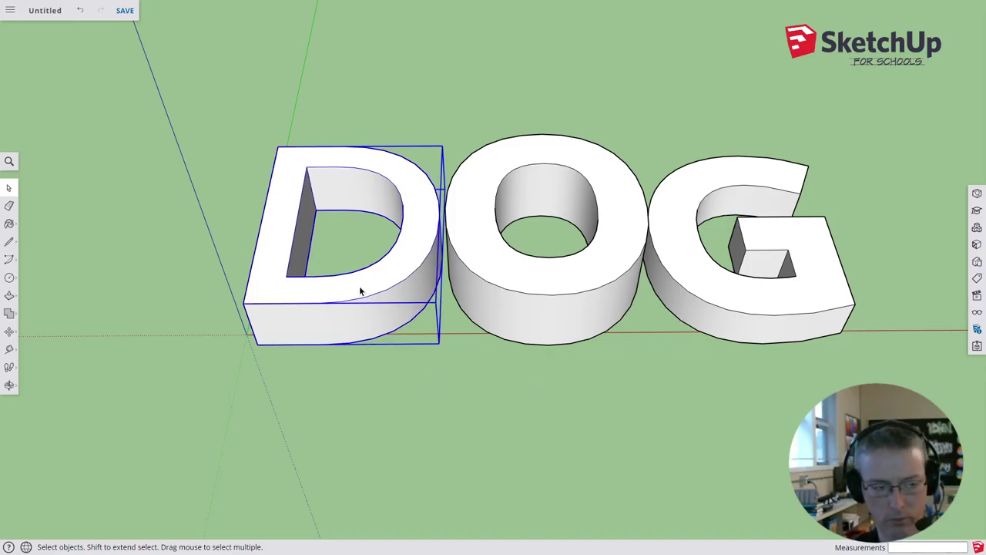
key("m")
mouse_move(337, 286)
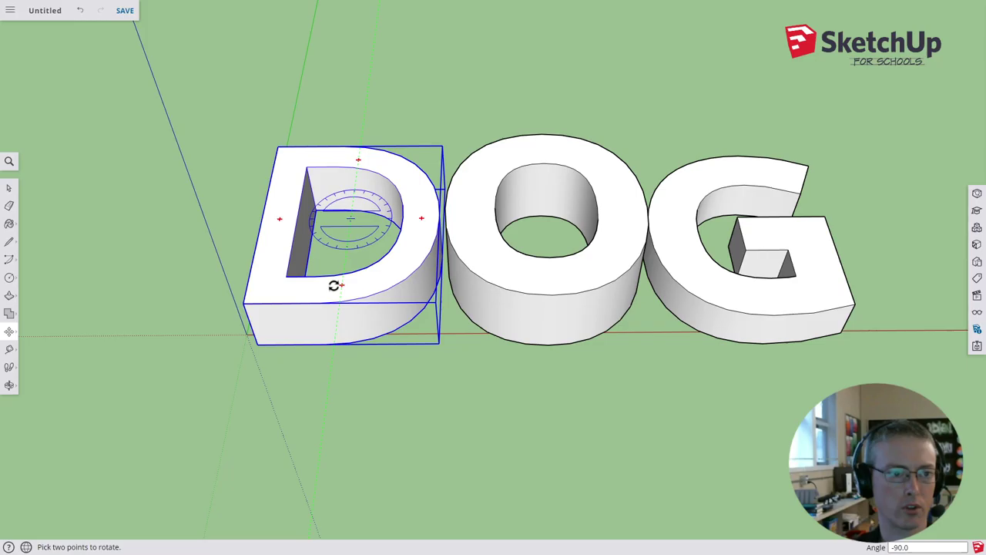
left_click(314, 286)
left_click(313, 286)
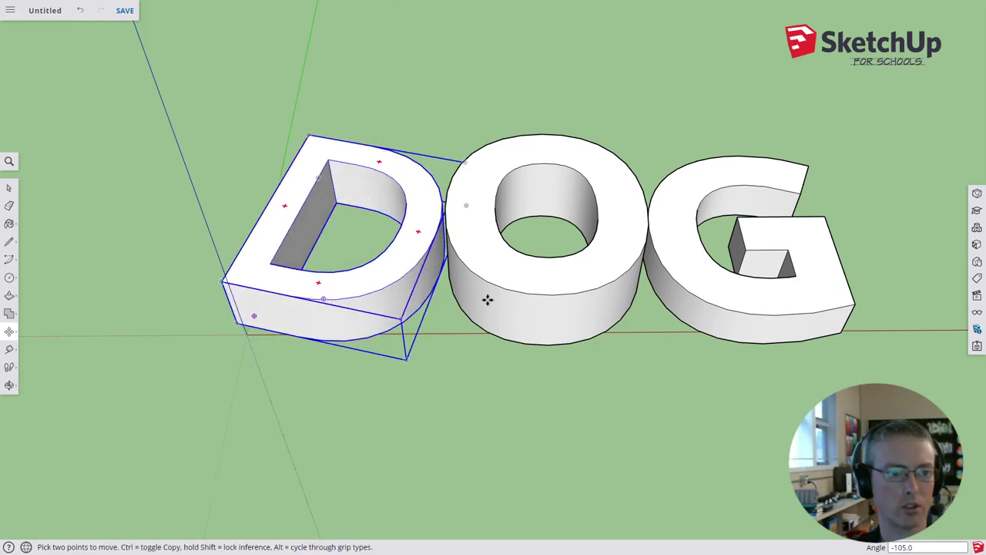
key("space")
Tilt the O and slide it left to overlap the D
left_click(551, 284)
key("m")
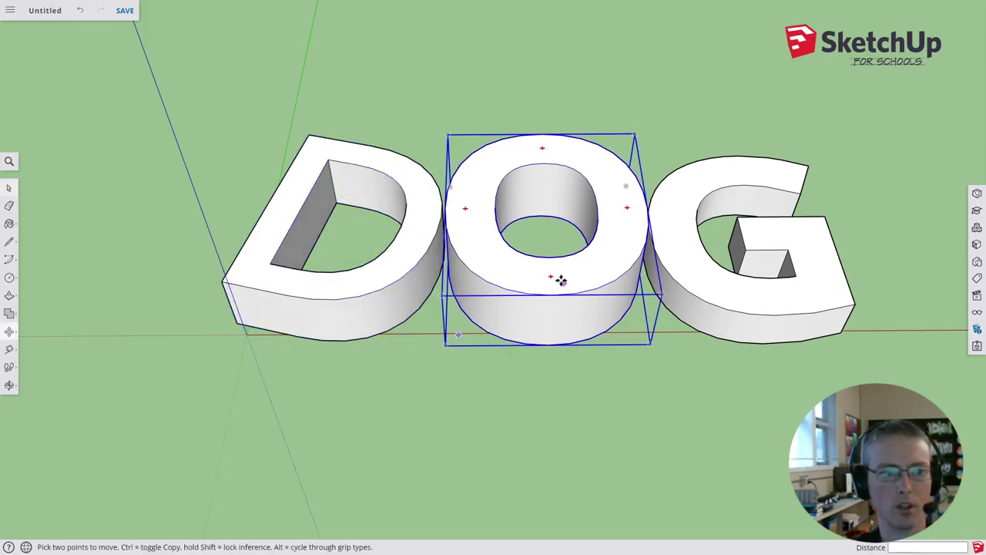
left_click(548, 278)
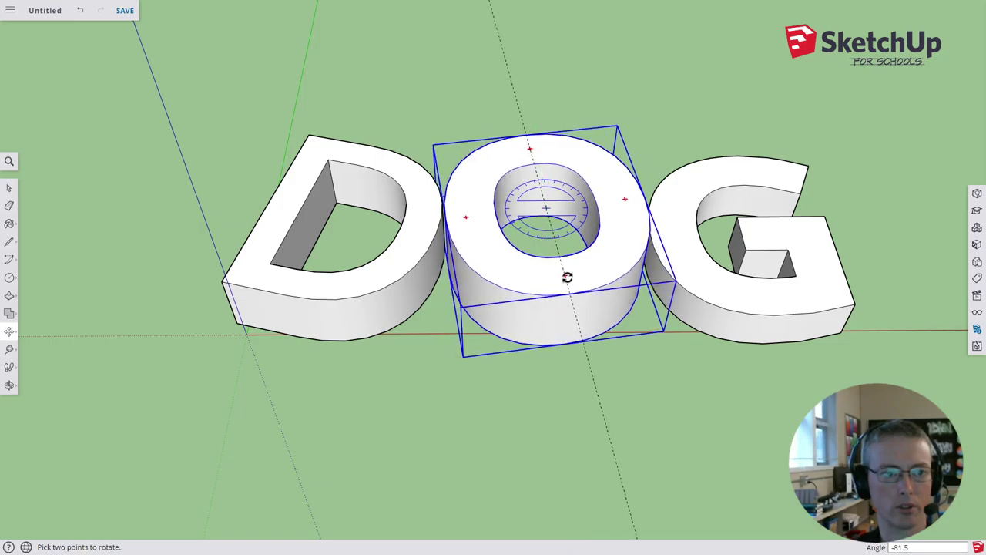
left_click(532, 275)
left_click(532, 275)
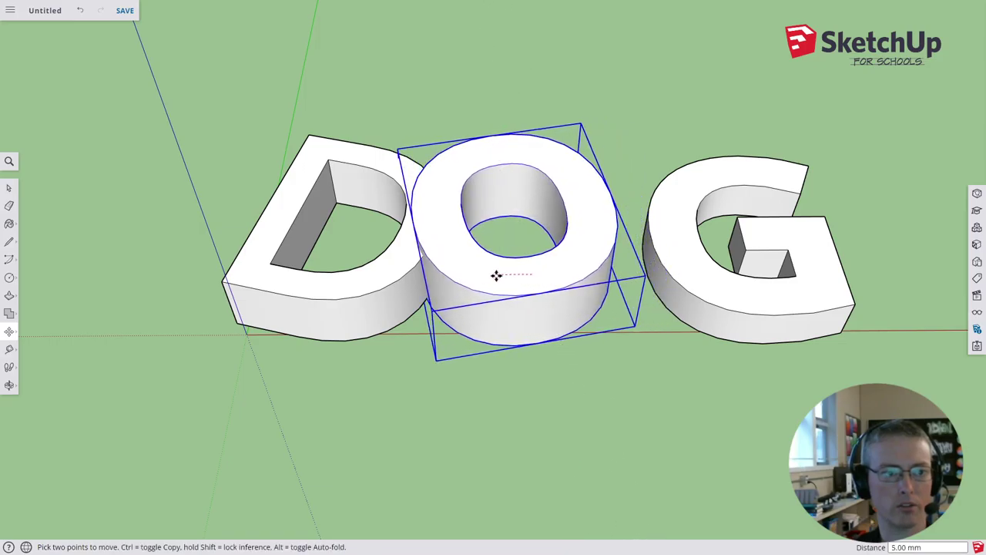
left_click(502, 279)
key("space")
Tilt the G at an angle and shift it left to overlap the O
left_click(718, 306)
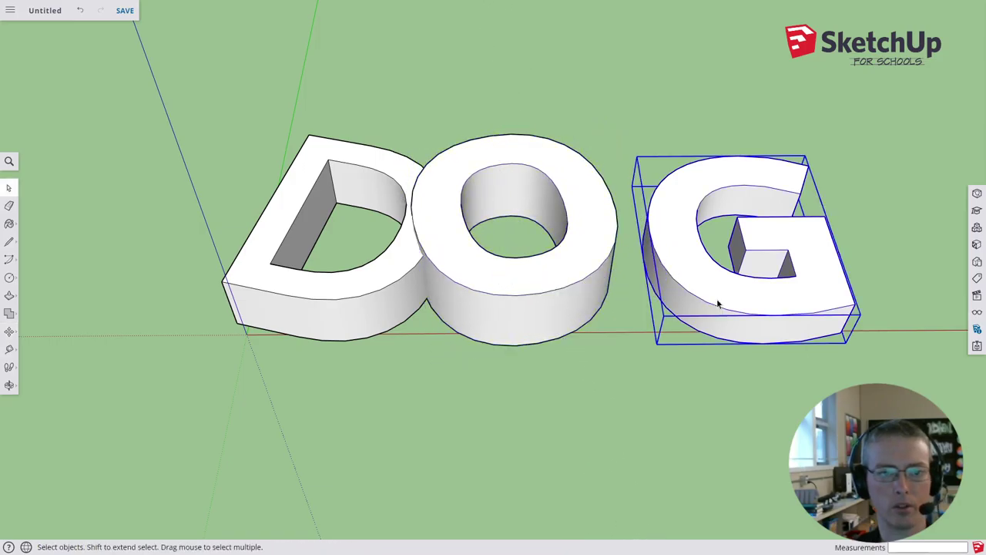
key("m")
left_click(759, 299)
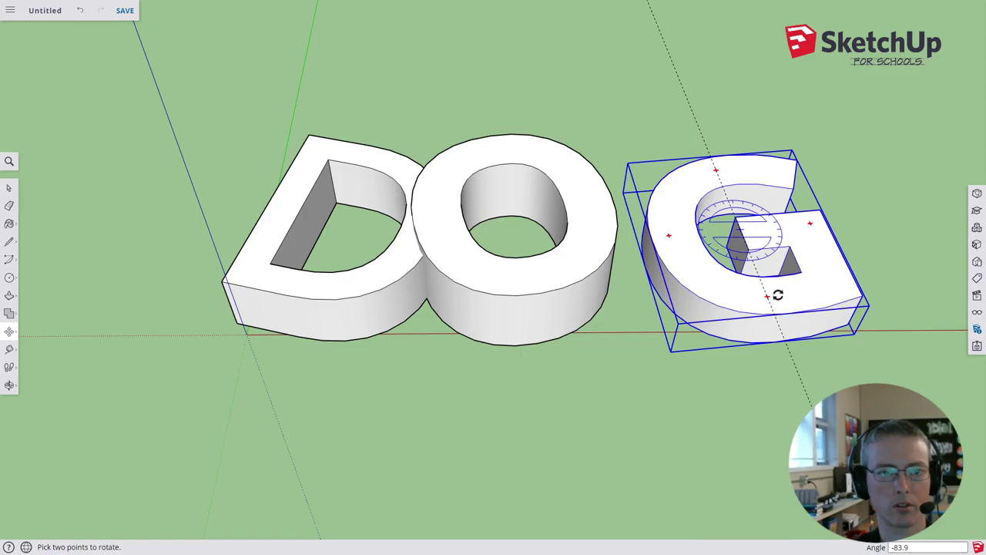
left_click(817, 262)
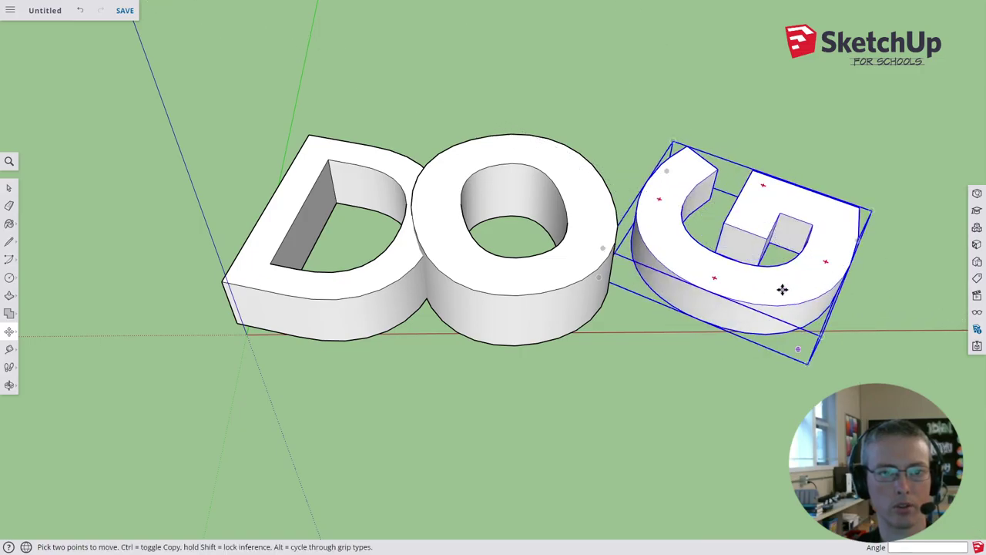
left_click(771, 286)
left_click(723, 291)
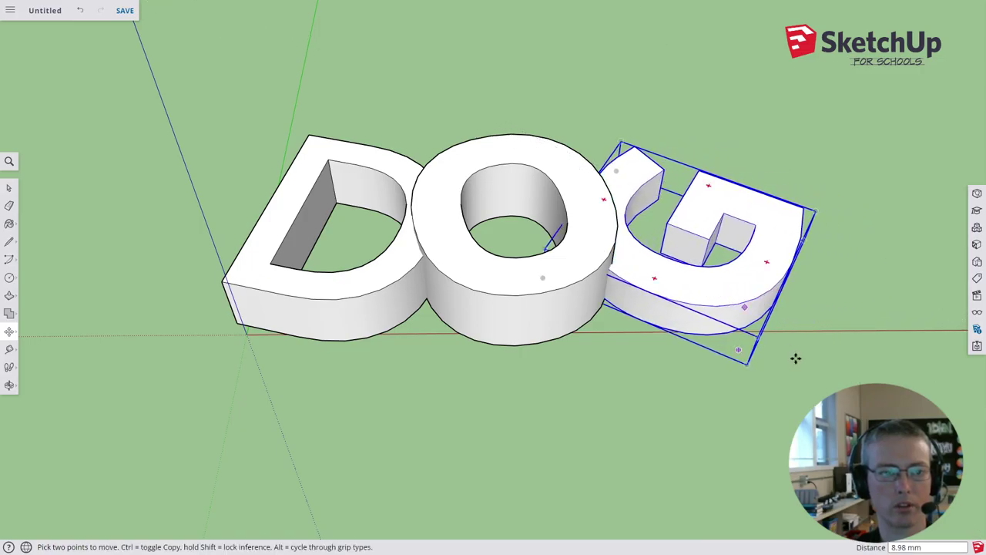
Orbit to view the overlapping DOG letters from higher up
middle_click_drag(532, 463, 562, 397)
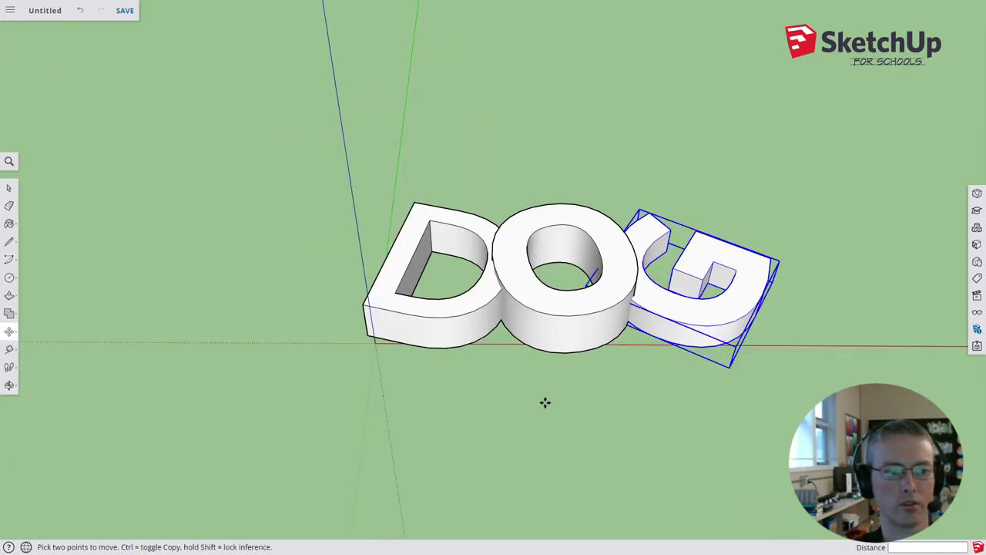
middle_click_drag(545, 402, 491, 409)
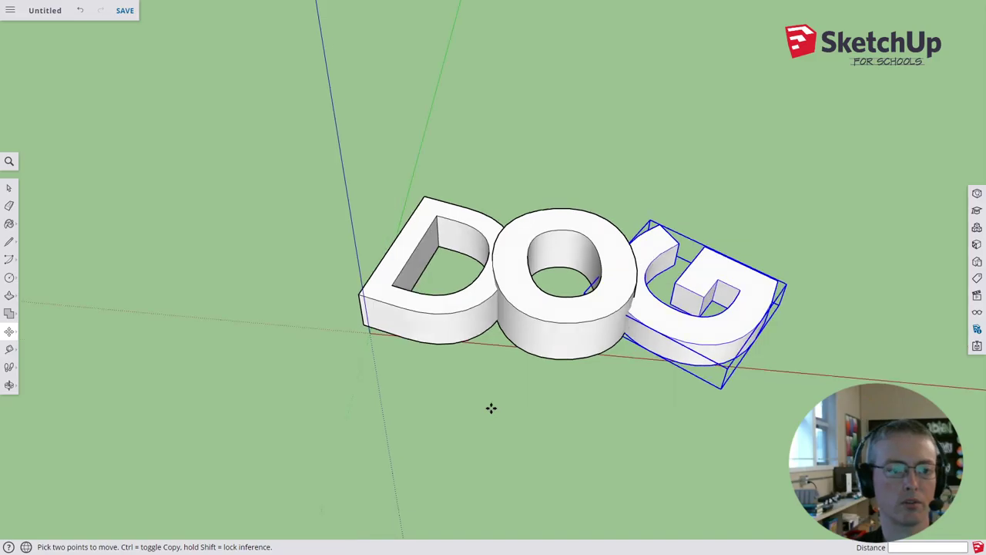